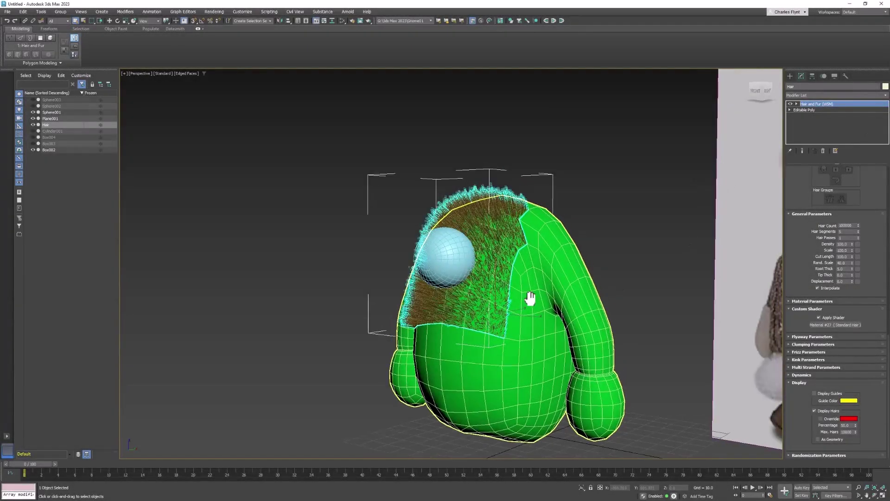
Turn on Display Guides and turn off Display Hairs for the Hair and Fur modifier on the Hair object.
{"action": "middle_click_drag", "start_coordinate": [530, 298], "coordinate": [473, 182]}
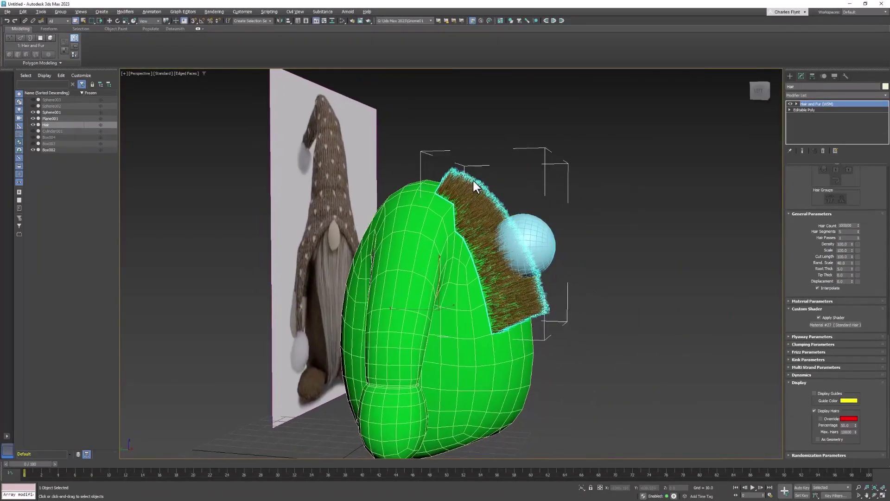
{"action": "middle_click_drag", "start_coordinate": [530, 304], "coordinate": [602, 272], "text": "alt"}
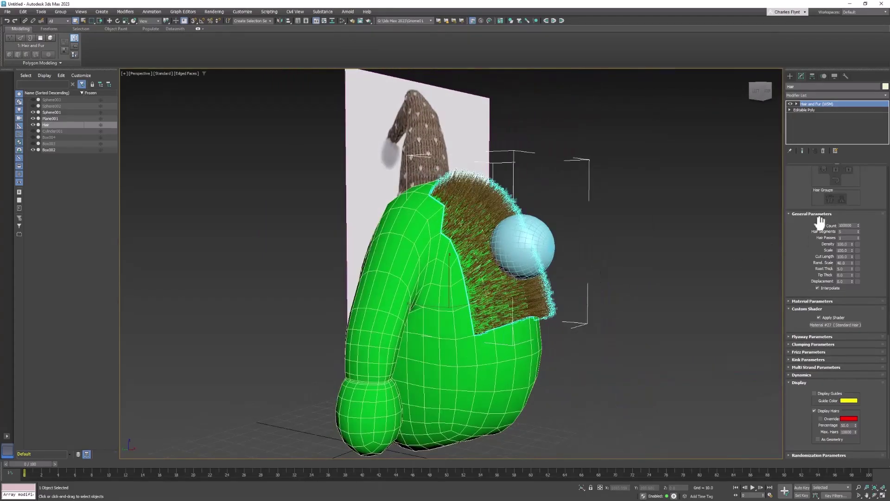
{"action": "scroll", "coordinate": [872, 235], "scroll_direction": "up", "scroll_amount": 4}
{"action": "scroll", "coordinate": [873, 234], "scroll_direction": "down", "scroll_amount": 4}
{"action": "left_click", "coordinate": [815, 393]}
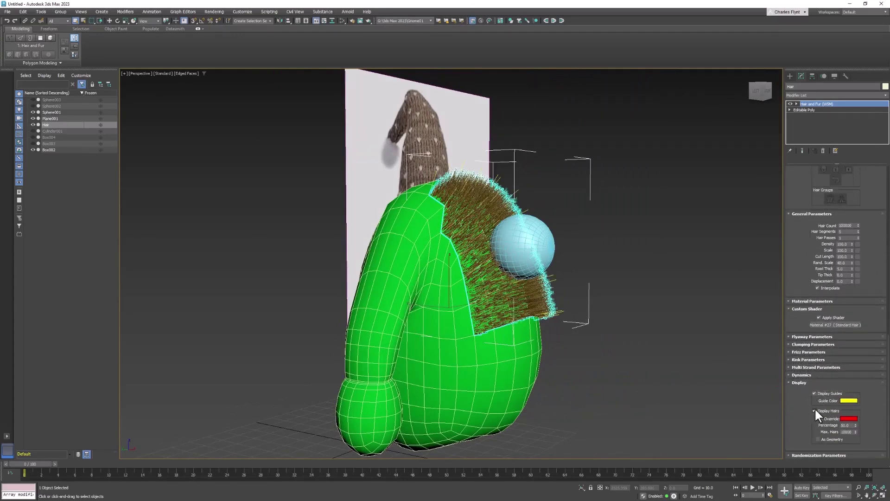
{"action": "left_click", "coordinate": [815, 411]}
Enter hair styling mode, set the selection to hair ends, and activate the Scale brush.
{"action": "middle_click_drag", "start_coordinate": [626, 343], "coordinate": [543, 310], "text": "alt"}
{"action": "scroll", "coordinate": [870, 248], "scroll_direction": "up", "scroll_amount": 8}
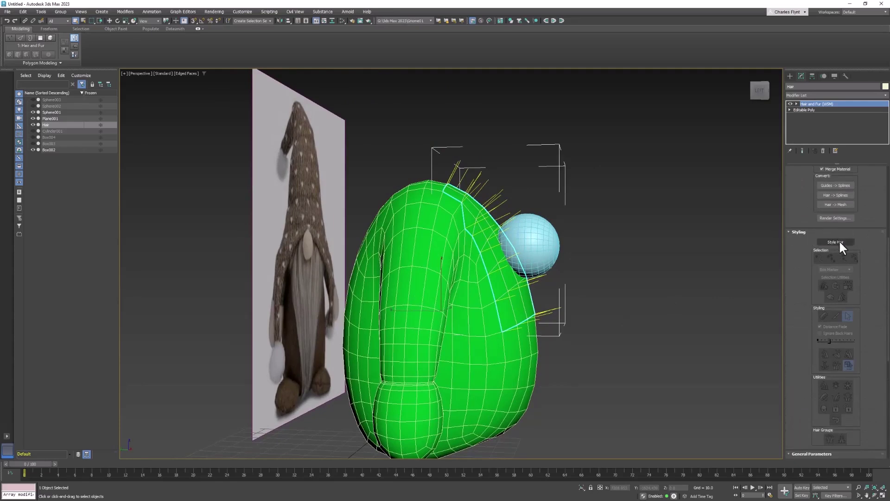
{"action": "left_click", "coordinate": [836, 242]}
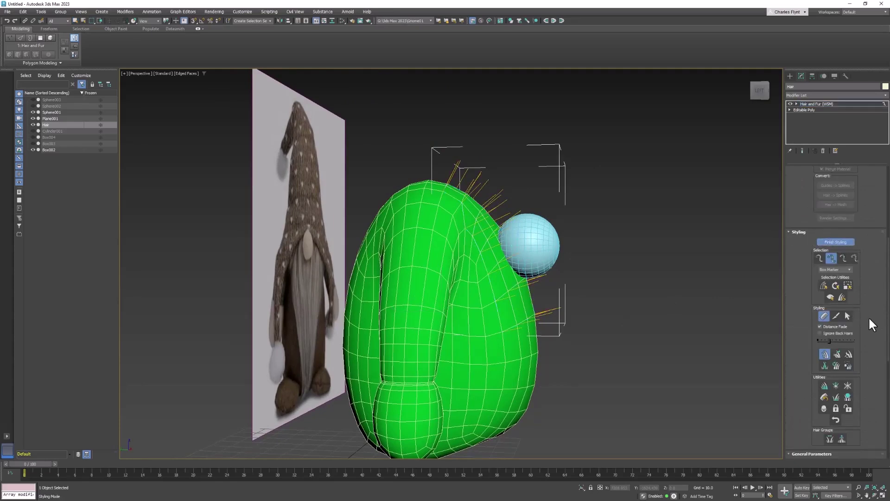
{"action": "scroll", "coordinate": [866, 314], "scroll_direction": "down", "scroll_amount": 3}
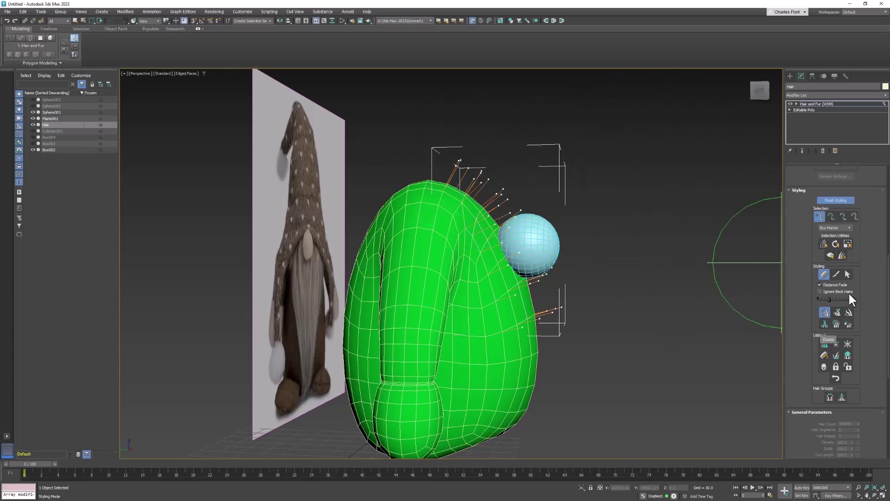
{"action": "left_click", "coordinate": [848, 323]}
Lengthen the guide hairs outward with the Scale brush along one side, from the top of the head to below the nose.
{"action": "middle_click_drag", "start_coordinate": [545, 209], "coordinate": [566, 219]}
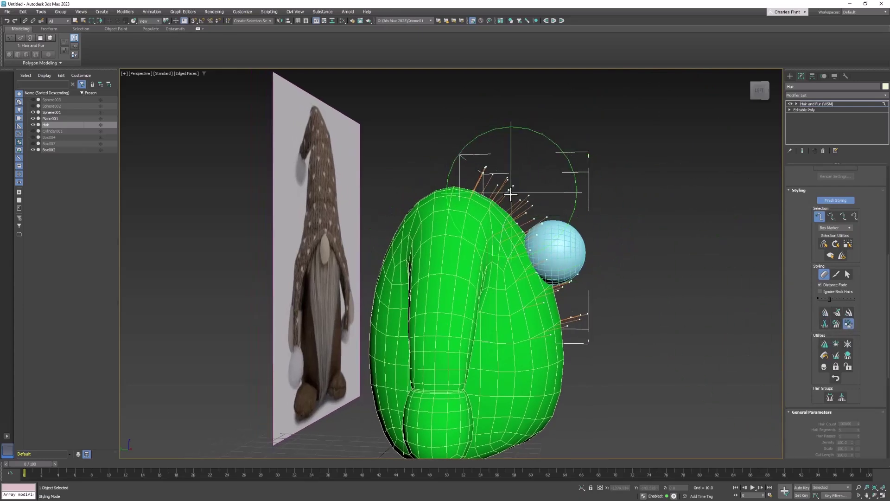
{"action": "mouse_move", "coordinate": [511, 194]}
{"action": "left_mouse_down"}
{"action": "mouse_move", "coordinate": [632, 30]}
{"action": "mouse_move", "coordinate": [885, 4]}
{"action": "left_mouse_up"}
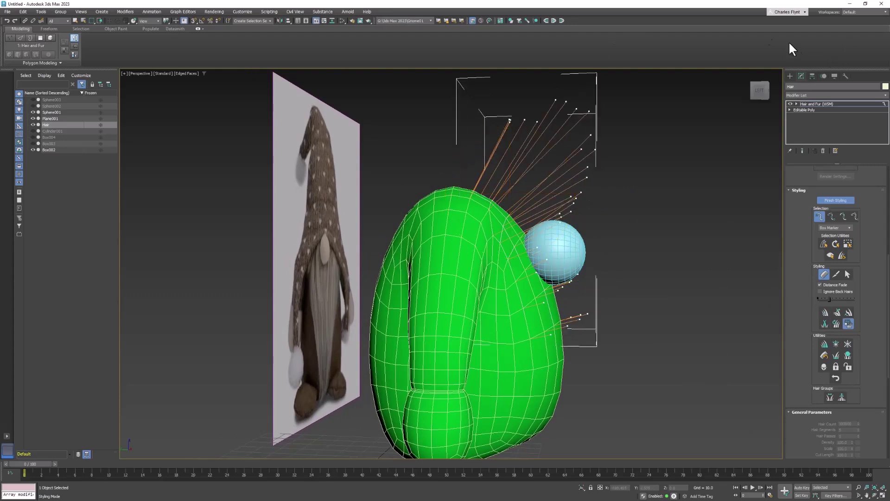
{"action": "left_click_drag", "start_coordinate": [501, 116], "coordinate": [563, 17]}
{"action": "left_click_drag", "start_coordinate": [552, 281], "coordinate": [644, 231]}
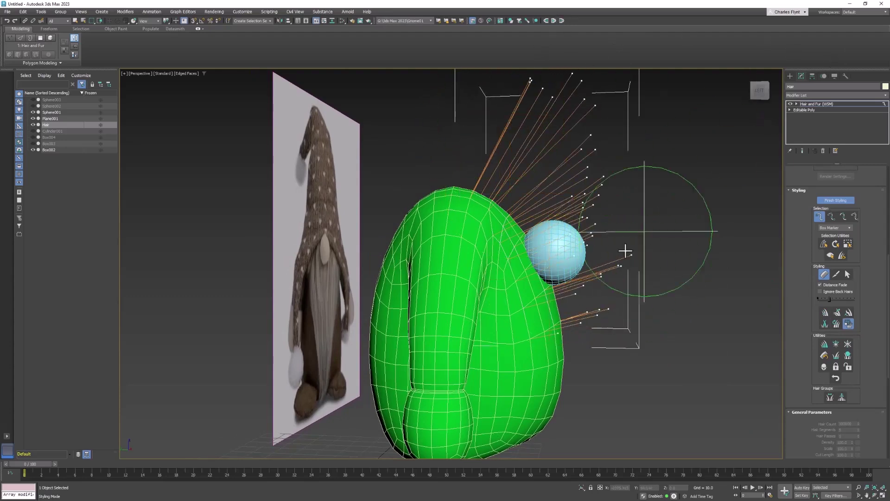
{"action": "left_click_drag", "start_coordinate": [575, 263], "coordinate": [786, 122]}
{"action": "left_click_drag", "start_coordinate": [570, 172], "coordinate": [632, 140]}
{"action": "middle_click_drag", "start_coordinate": [532, 93], "coordinate": [491, 230]}
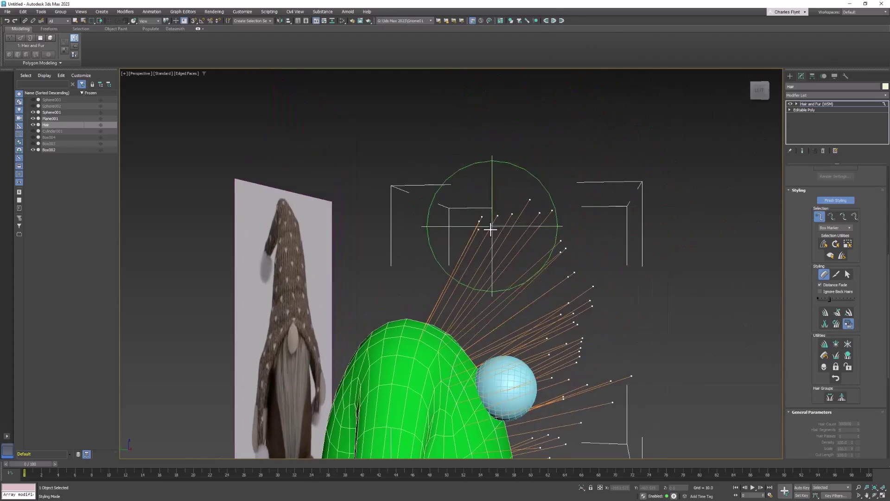
{"action": "left_click_drag", "start_coordinate": [479, 238], "coordinate": [526, 197]}
Lengthen the shorter guide hairs on the opposite side of the face with the Scale brush.
{"action": "mouse_move", "coordinate": [635, 325]}
{"action": "middle_mouse_down", "text": "alt"}
{"action": "mouse_move", "coordinate": [622, 308]}
{"action": "mouse_move", "coordinate": [420, 312]}
{"action": "middle_mouse_up", "text": "alt"}
{"action": "left_click_drag", "start_coordinate": [439, 304], "coordinate": [464, 292]}
{"action": "left_click_drag", "start_coordinate": [441, 358], "coordinate": [457, 347]}
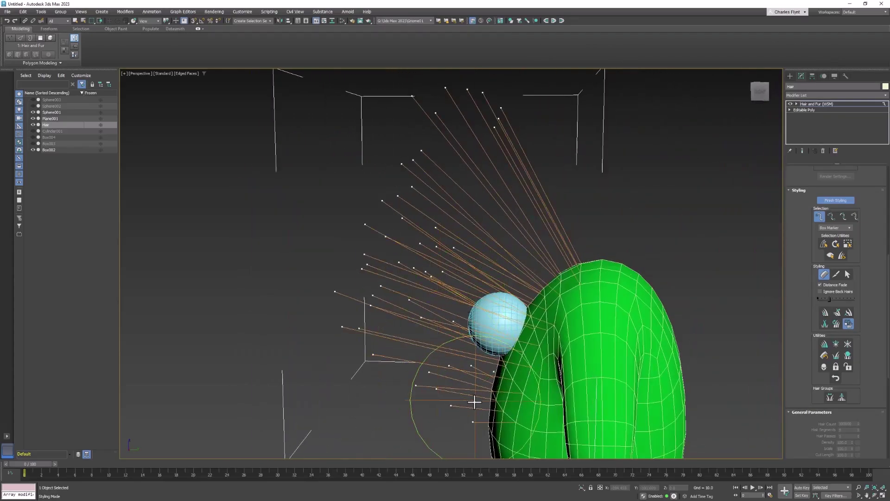
Reduce the brush size and lengthen the remaining short guide hairs at the lower front and beside the nose.
{"action": "middle_click_drag", "start_coordinate": [474, 403], "coordinate": [610, 290], "text": "alt"}
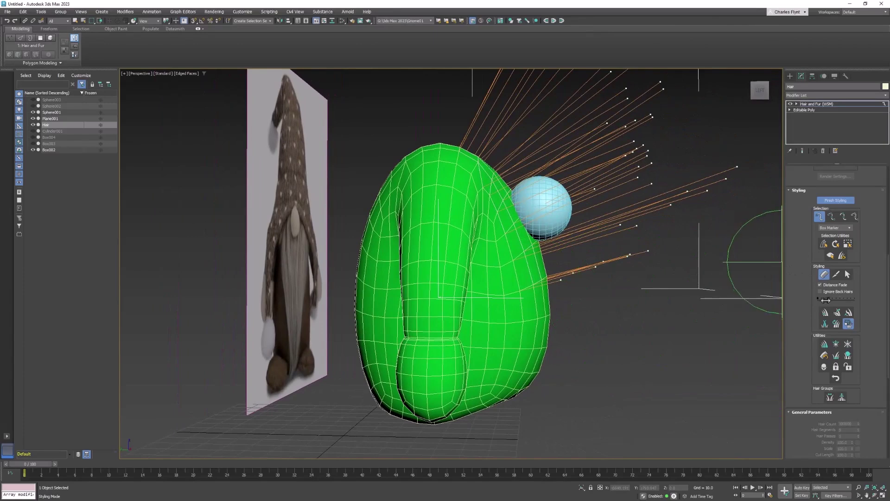
{"action": "left_click_drag", "start_coordinate": [585, 275], "coordinate": [634, 263]}
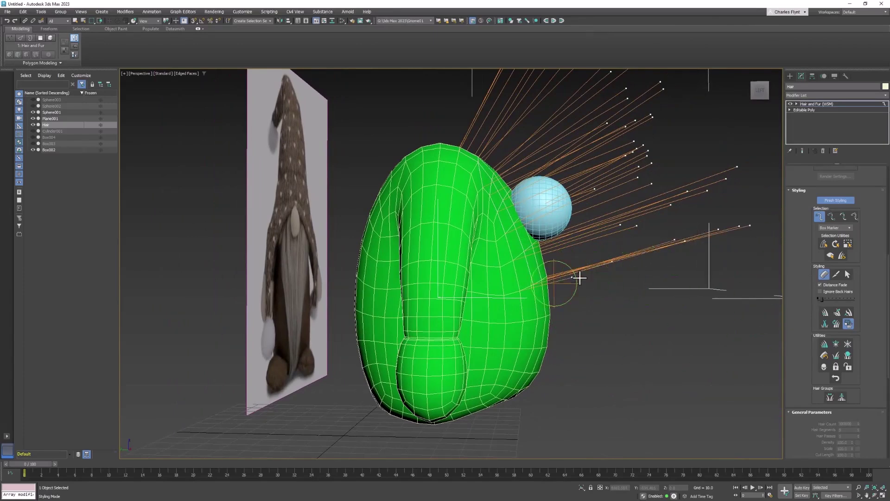
{"action": "middle_click_drag", "start_coordinate": [562, 282], "coordinate": [534, 310], "text": "alt"}
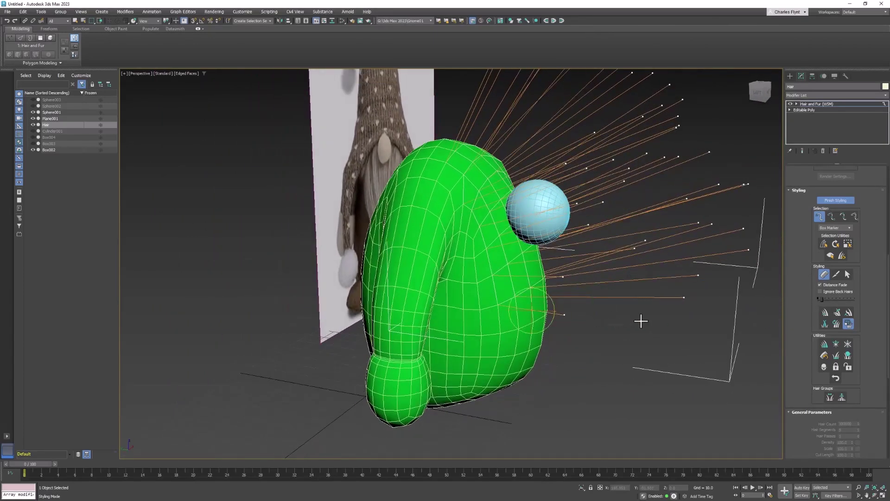
{"action": "middle_click_drag", "start_coordinate": [683, 335], "coordinate": [521, 271], "text": "alt"}
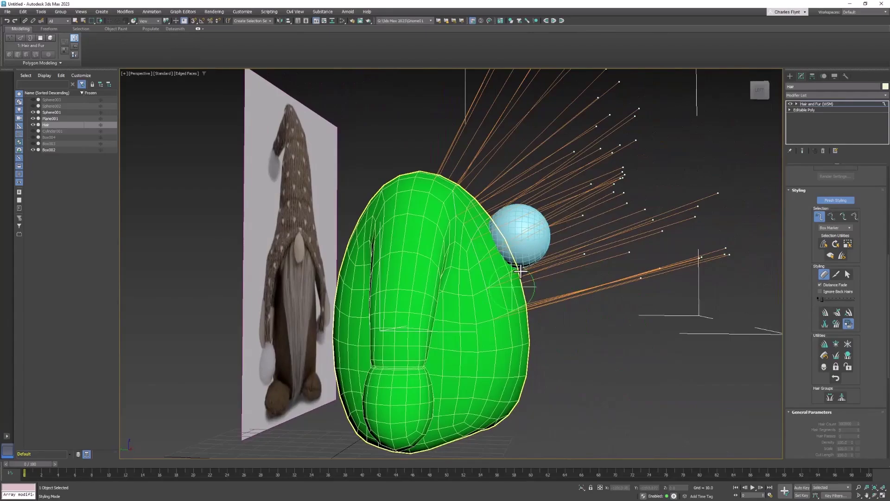
{"action": "middle_click_drag", "start_coordinate": [597, 214], "coordinate": [378, 228], "text": "alt"}
{"action": "mouse_move", "coordinate": [360, 234]}
{"action": "left_mouse_down"}
{"action": "mouse_move", "coordinate": [350, 195]}
{"action": "mouse_move", "coordinate": [378, 169]}
{"action": "left_mouse_up"}
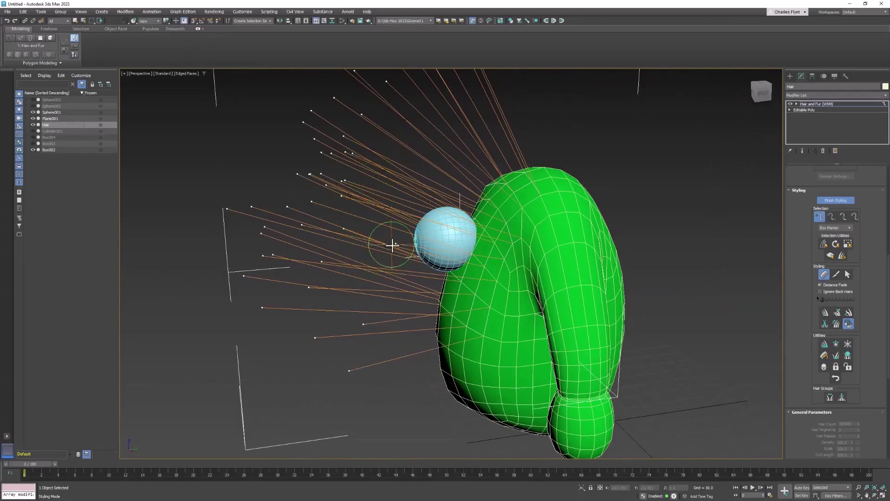
{"action": "middle_click_drag", "start_coordinate": [392, 243], "coordinate": [526, 267], "text": "alt"}
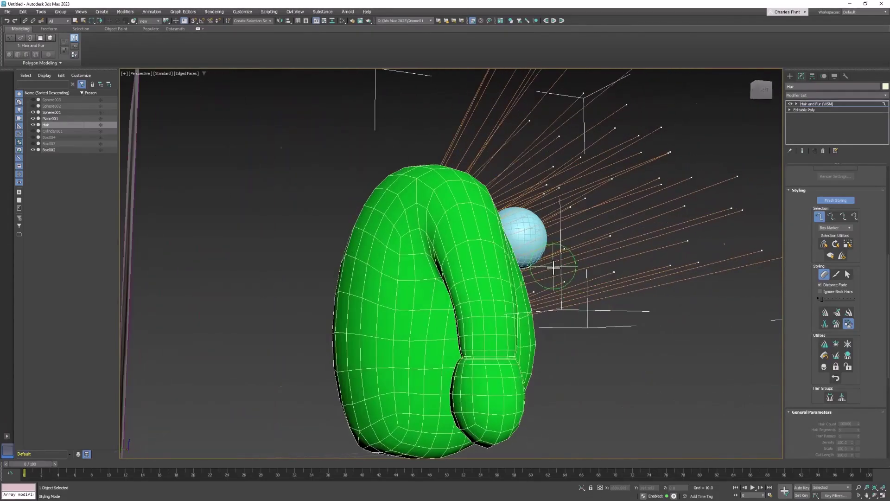
Switch to the Translate brush and comb the upper guide hairs slightly forward and the lowest ones down below the body.
{"action": "scroll", "coordinate": [553, 267], "scroll_direction": "down", "scroll_amount": 4}
{"action": "mouse_move", "coordinate": [578, 294]}
{"action": "middle_mouse_down", "text": "alt"}
{"action": "mouse_move", "coordinate": [441, 308]}
{"action": "mouse_move", "coordinate": [534, 188]}
{"action": "middle_mouse_up", "text": "alt"}
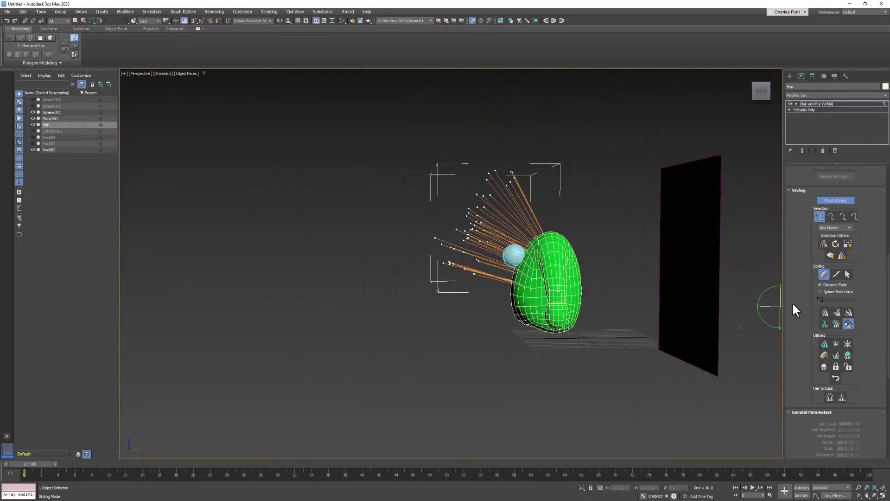
{"action": "left_click", "coordinate": [824, 311]}
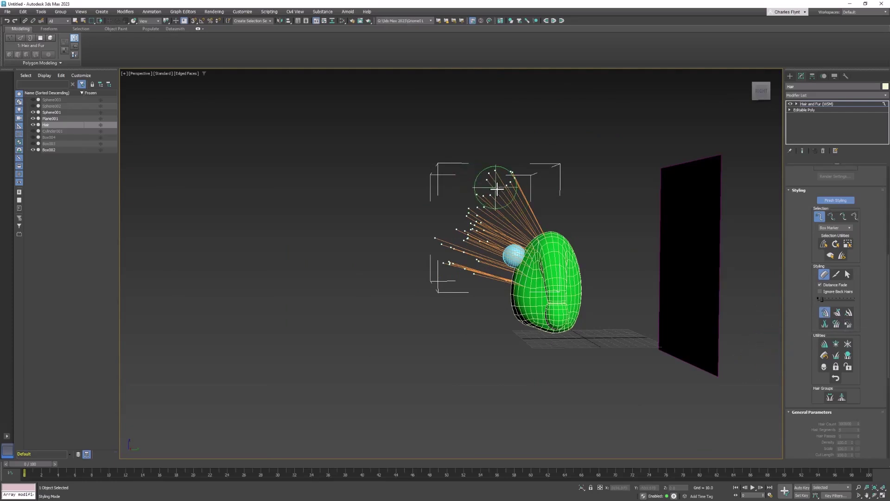
{"action": "middle_click_drag", "start_coordinate": [514, 205], "coordinate": [497, 204], "text": "alt"}
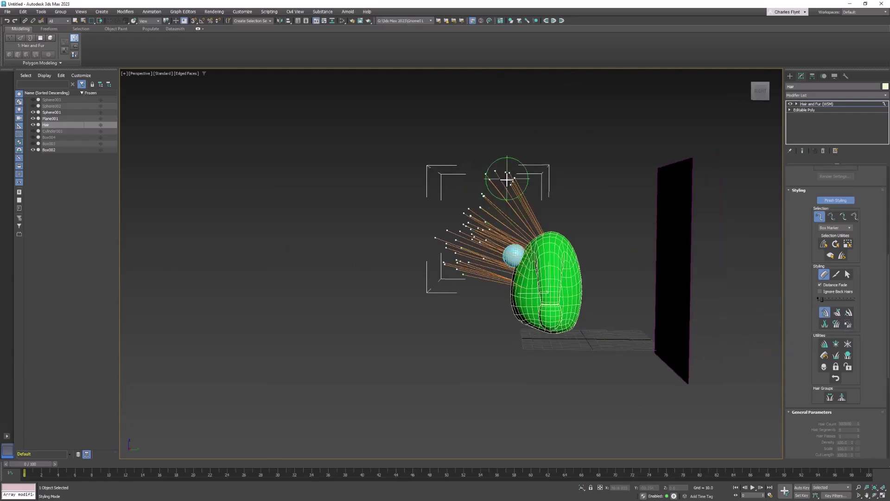
{"action": "left_click_drag", "start_coordinate": [471, 208], "coordinate": [453, 223]}
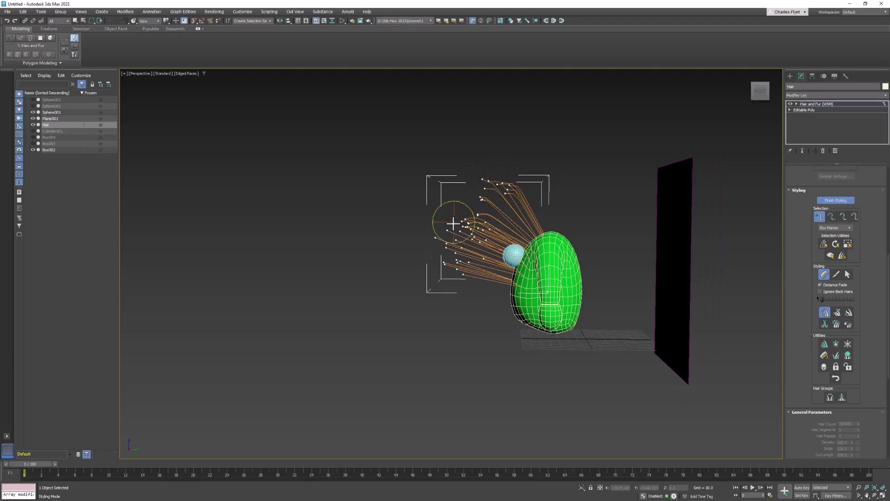
{"action": "mouse_move", "coordinate": [429, 318]}
{"action": "left_mouse_down"}
{"action": "mouse_move", "coordinate": [392, 411]}
{"action": "mouse_move", "coordinate": [391, 441]}
{"action": "left_mouse_up"}
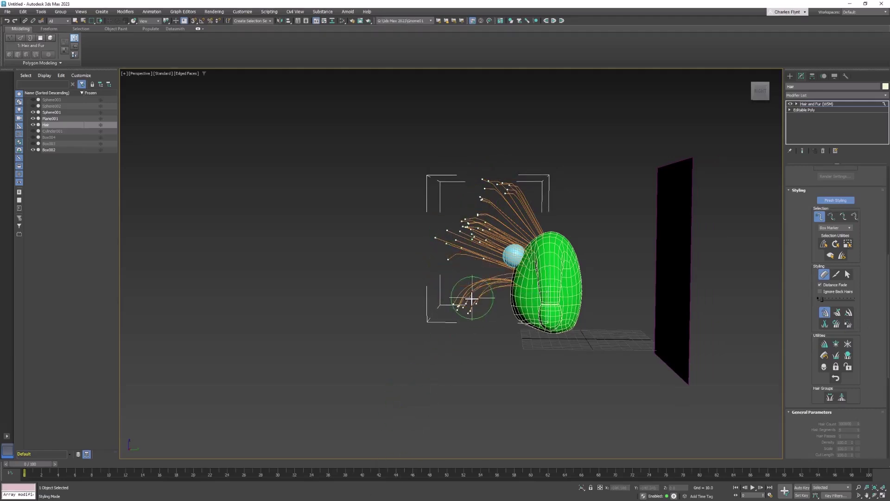
{"action": "mouse_move", "coordinate": [471, 299]}
{"action": "left_mouse_down"}
{"action": "mouse_move", "coordinate": [461, 399]}
{"action": "mouse_move", "coordinate": [476, 309]}
{"action": "mouse_move", "coordinate": [479, 449]}
{"action": "left_mouse_up"}
Comb the lowest guide hairs downward and toward the middle from the front, matching the reference gnome's beard.
{"action": "middle_click_drag", "start_coordinate": [525, 337], "coordinate": [579, 348], "text": "alt"}
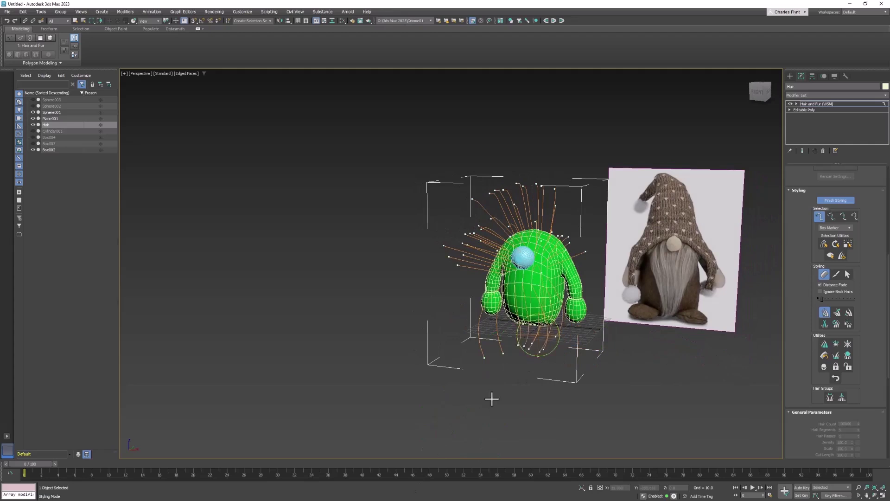
{"action": "left_click_drag", "start_coordinate": [510, 351], "coordinate": [468, 408]}
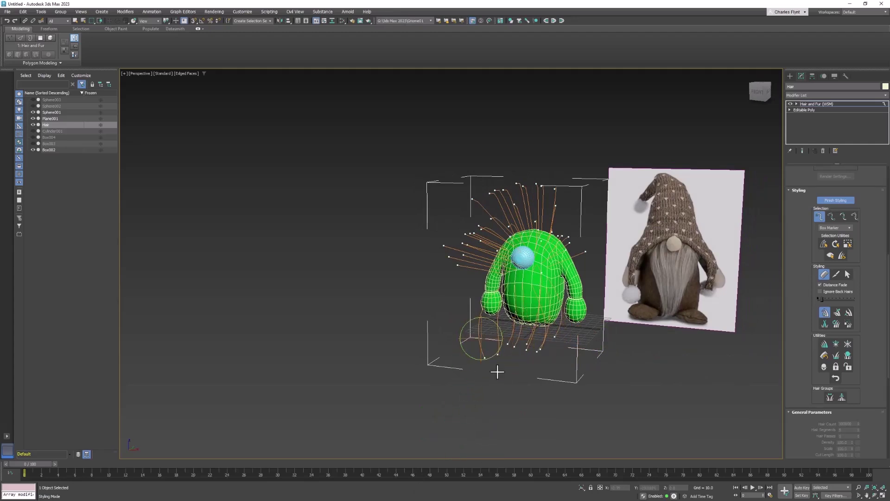
{"action": "middle_click_drag", "start_coordinate": [505, 367], "coordinate": [506, 364], "text": "alt"}
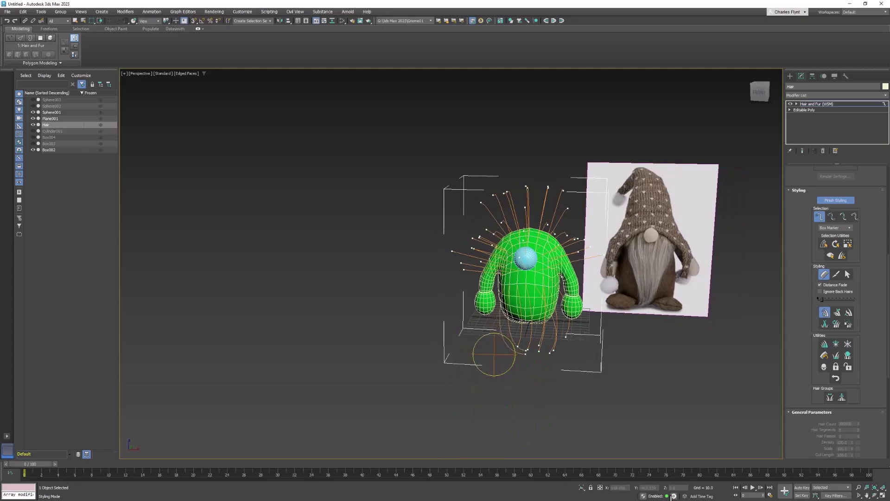
{"action": "scroll", "coordinate": [514, 325], "scroll_direction": "down", "scroll_amount": 5}
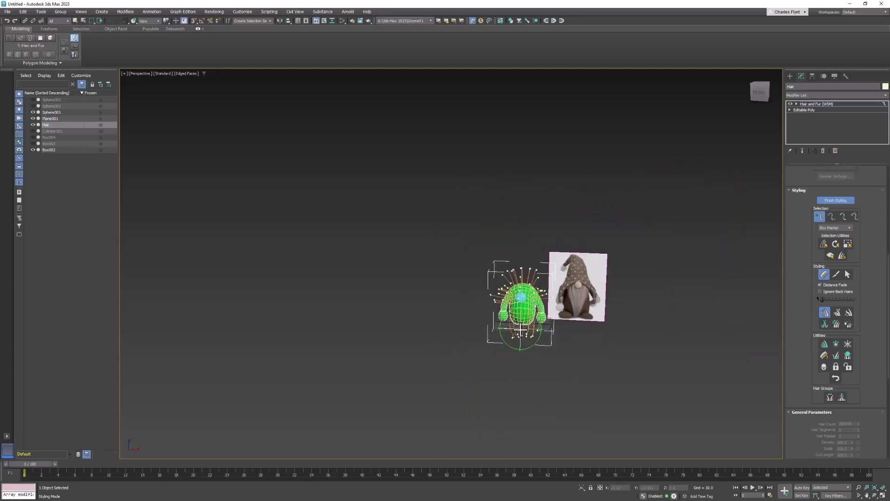
{"action": "scroll", "coordinate": [533, 302], "scroll_direction": "up", "scroll_amount": 8}
{"action": "middle_click_drag", "start_coordinate": [538, 293], "coordinate": [549, 256]}
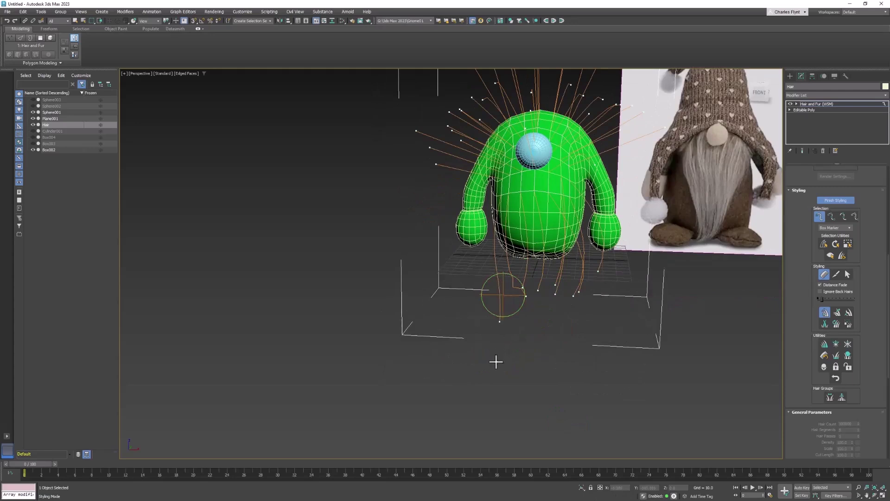
{"action": "left_click_drag", "start_coordinate": [539, 302], "coordinate": [534, 330]}
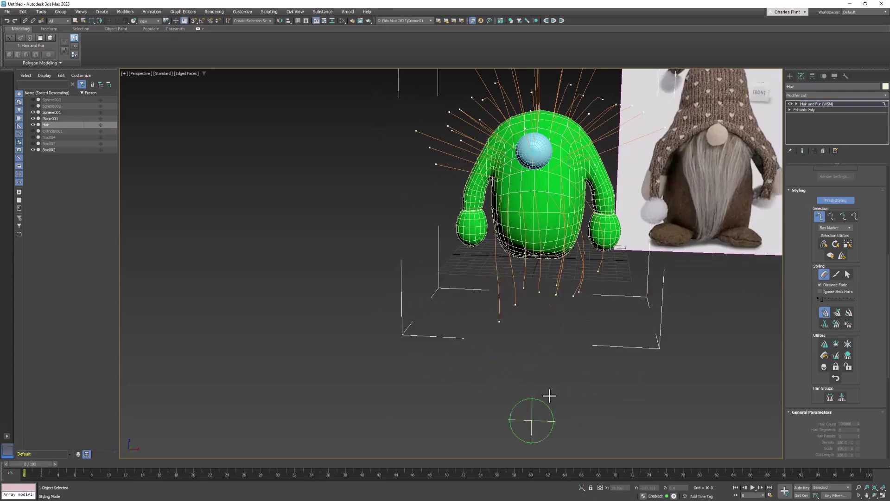
{"action": "left_click_drag", "start_coordinate": [563, 286], "coordinate": [541, 348]}
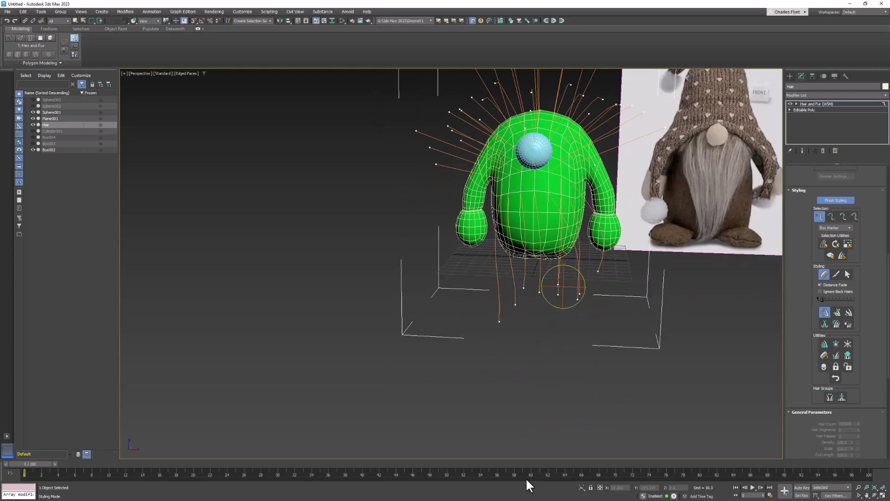
{"action": "left_click_drag", "start_coordinate": [505, 328], "coordinate": [562, 402]}
Comb the lowest guide hairs back toward the belly from the side so they hang close to the body.
{"action": "middle_click_drag", "start_coordinate": [604, 240], "coordinate": [664, 230], "text": "alt"}
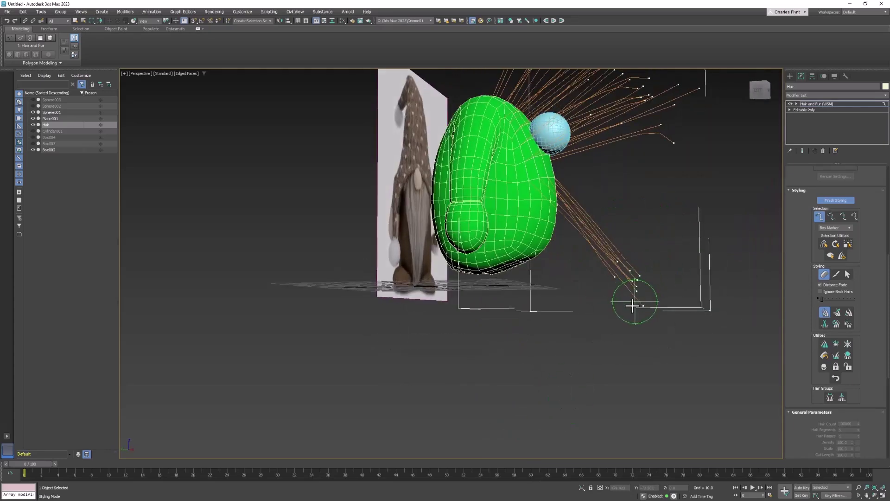
{"action": "left_click_drag", "start_coordinate": [634, 304], "coordinate": [603, 361]}
{"action": "mouse_move", "coordinate": [636, 263]}
{"action": "left_mouse_down"}
{"action": "mouse_move", "coordinate": [551, 453]}
{"action": "mouse_move", "coordinate": [570, 406]}
{"action": "left_mouse_up"}
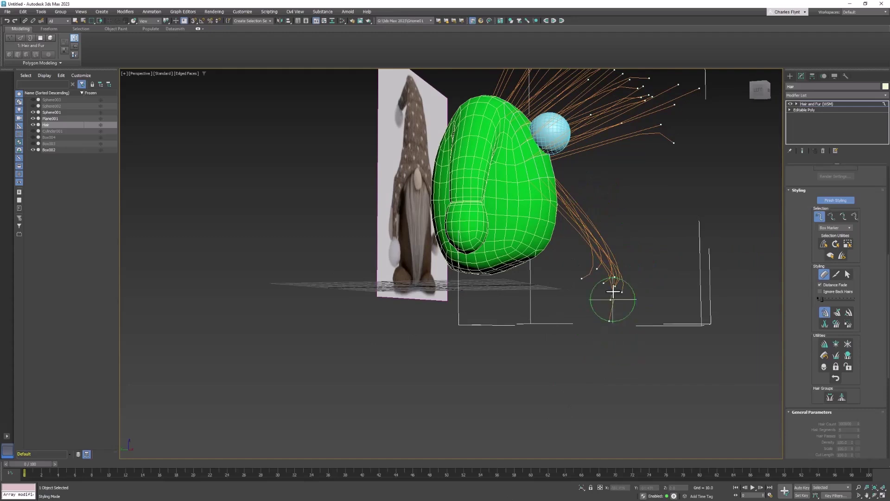
{"action": "mouse_move", "coordinate": [613, 292]}
{"action": "left_mouse_down"}
{"action": "mouse_move", "coordinate": [574, 467]}
{"action": "mouse_move", "coordinate": [445, 496]}
{"action": "left_mouse_up"}
{"action": "mouse_move", "coordinate": [618, 308]}
{"action": "left_mouse_down"}
{"action": "mouse_move", "coordinate": [552, 427]}
{"action": "mouse_move", "coordinate": [536, 332]}
{"action": "left_mouse_up"}
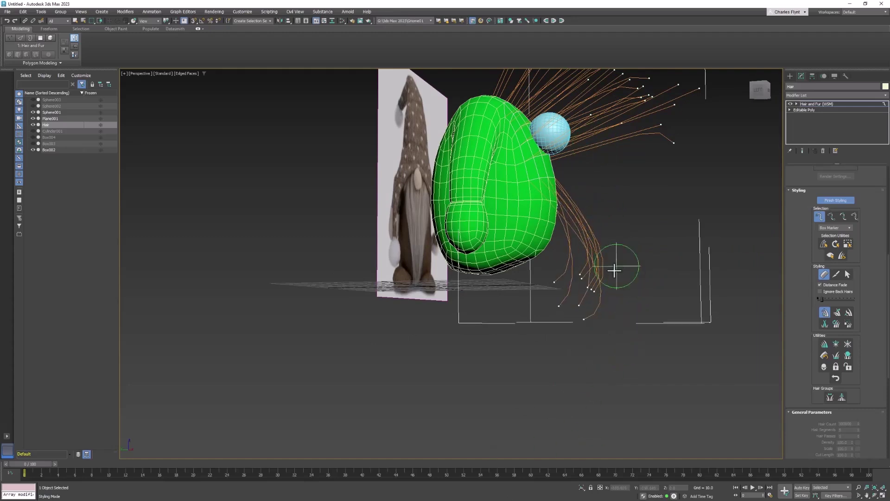
{"action": "left_click_drag", "start_coordinate": [628, 288], "coordinate": [578, 380]}
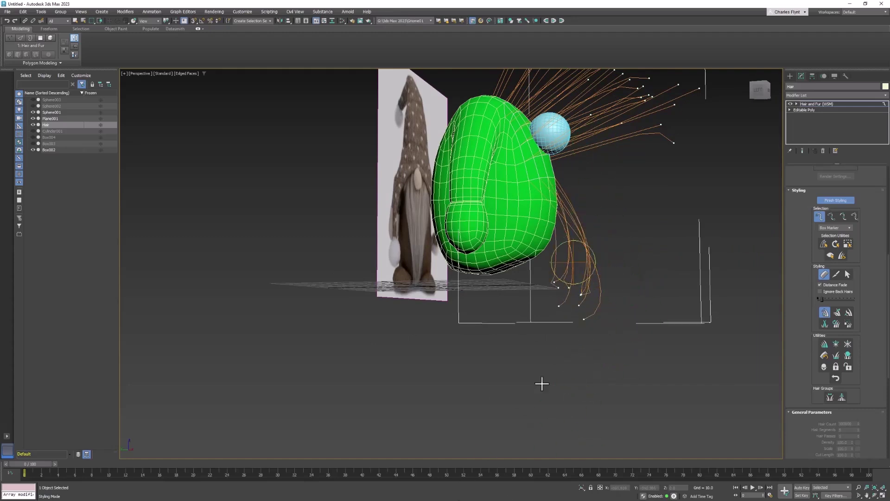
{"action": "left_click_drag", "start_coordinate": [569, 295], "coordinate": [472, 494]}
{"action": "left_click_drag", "start_coordinate": [599, 304], "coordinate": [576, 326]}
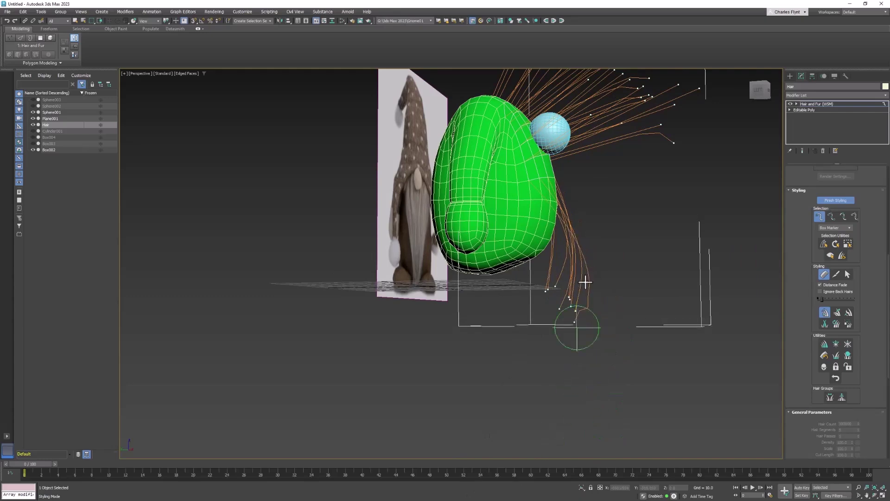
{"action": "middle_click_drag", "start_coordinate": [642, 177], "coordinate": [411, 254], "text": "alt"}
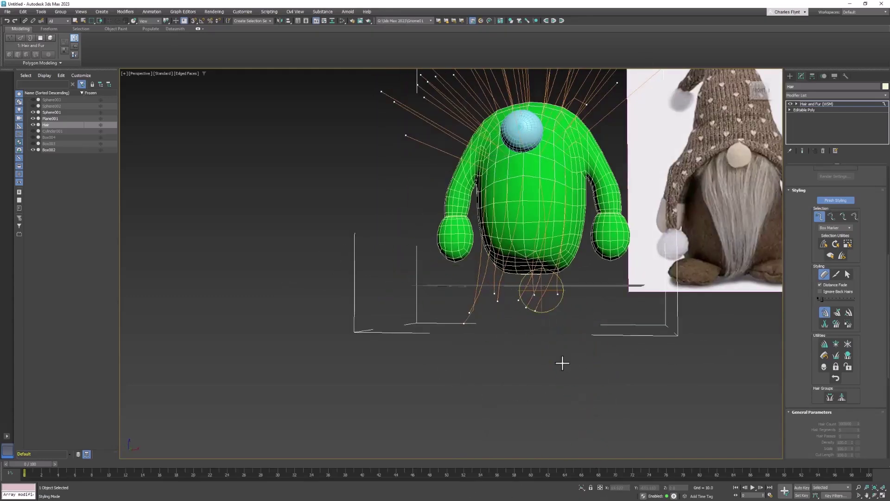
Comb the lowest guide hairs downward and in toward the beard's centre from the front, and adjust their tips from the side.
{"action": "left_click_drag", "start_coordinate": [546, 313], "coordinate": [503, 370]}
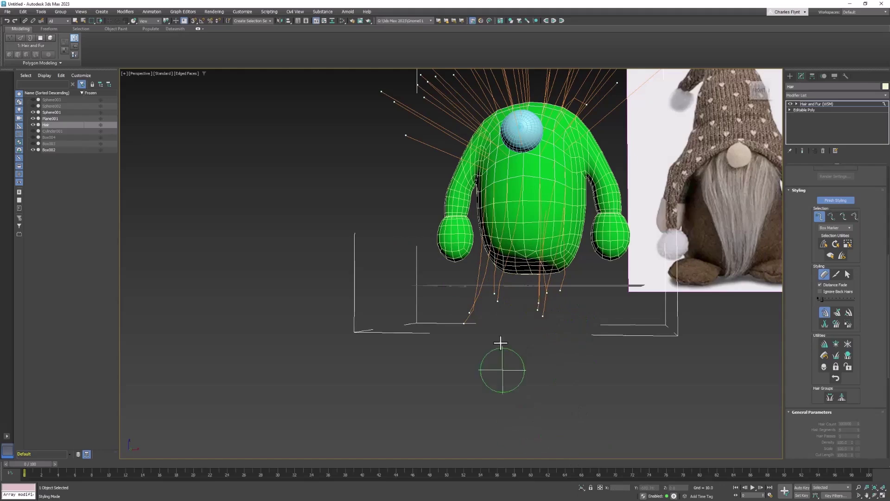
{"action": "left_click_drag", "start_coordinate": [496, 284], "coordinate": [525, 472]}
{"action": "left_click_drag", "start_coordinate": [478, 306], "coordinate": [522, 382]}
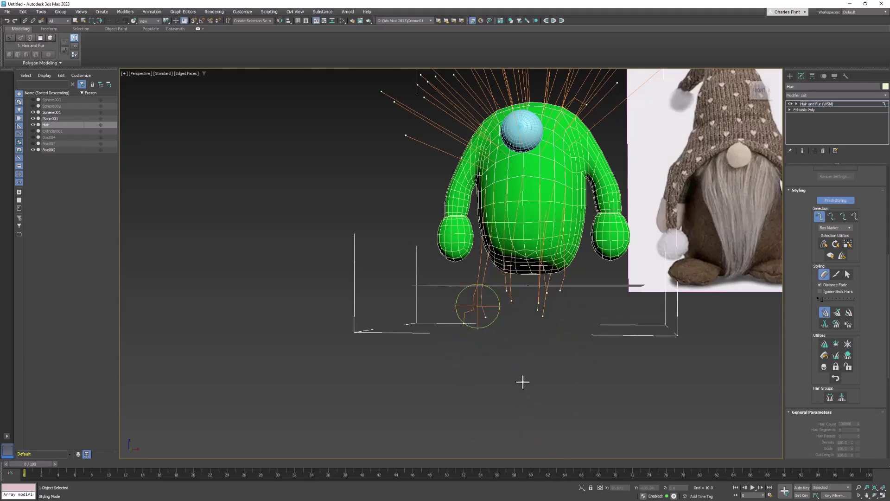
{"action": "left_click_drag", "start_coordinate": [471, 317], "coordinate": [462, 304]}
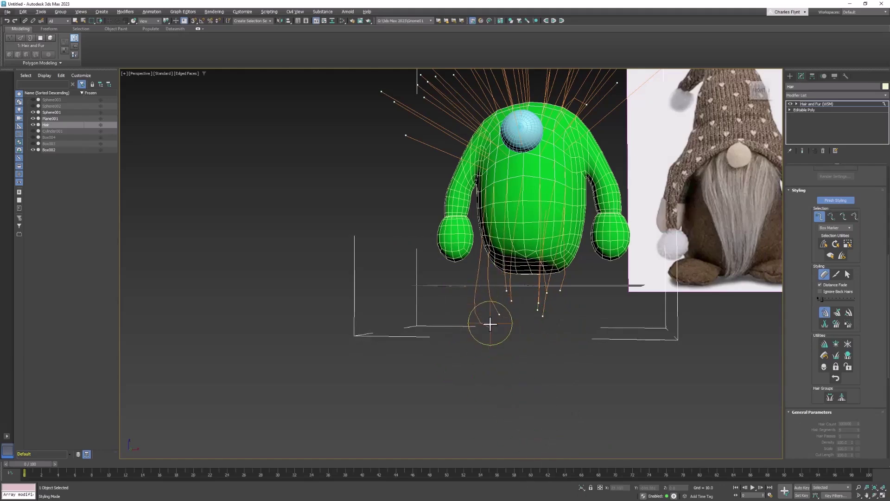
{"action": "middle_click_drag", "start_coordinate": [596, 398], "coordinate": [656, 408], "text": "alt"}
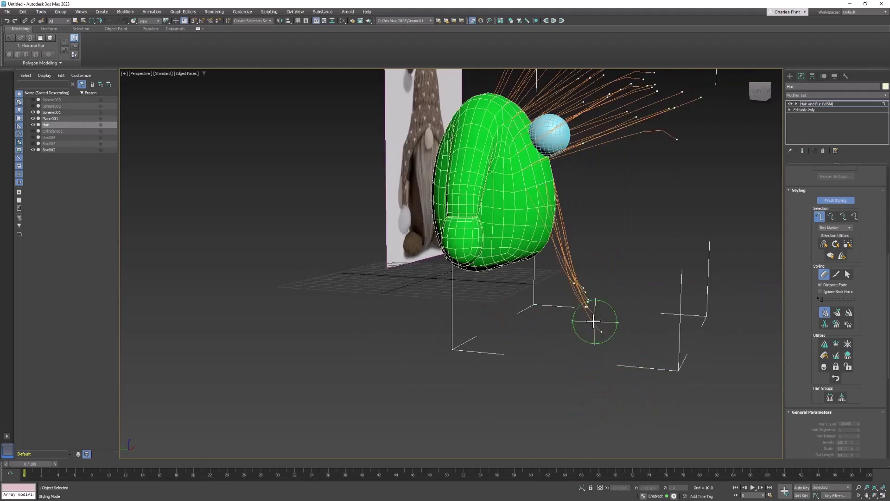
{"action": "mouse_move", "coordinate": [593, 321]}
{"action": "left_mouse_down"}
{"action": "mouse_move", "coordinate": [580, 321]}
{"action": "mouse_move", "coordinate": [638, 343]}
{"action": "left_mouse_up"}
Enlarge the brush and comb the guide hairs around nose height downward over the belly from the side.
{"action": "mouse_move", "coordinate": [638, 343]}
{"action": "middle_mouse_down", "text": "alt"}
{"action": "mouse_move", "coordinate": [700, 330]}
{"action": "mouse_move", "coordinate": [668, 358]}
{"action": "mouse_move", "coordinate": [533, 364]}
{"action": "middle_mouse_up", "text": "alt"}
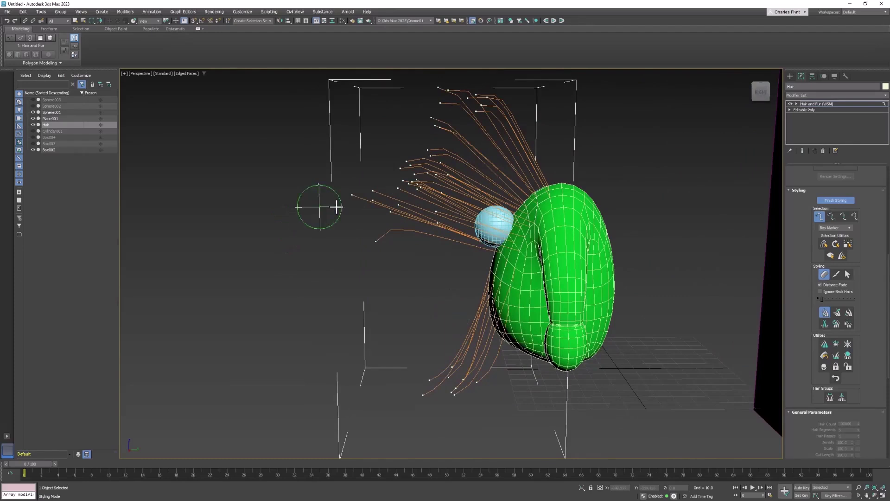
{"action": "mouse_move", "coordinate": [358, 203]}
{"action": "left_mouse_down"}
{"action": "mouse_move", "coordinate": [356, 272]}
{"action": "mouse_move", "coordinate": [297, 297]}
{"action": "mouse_move", "coordinate": [207, 314]}
{"action": "left_mouse_up"}
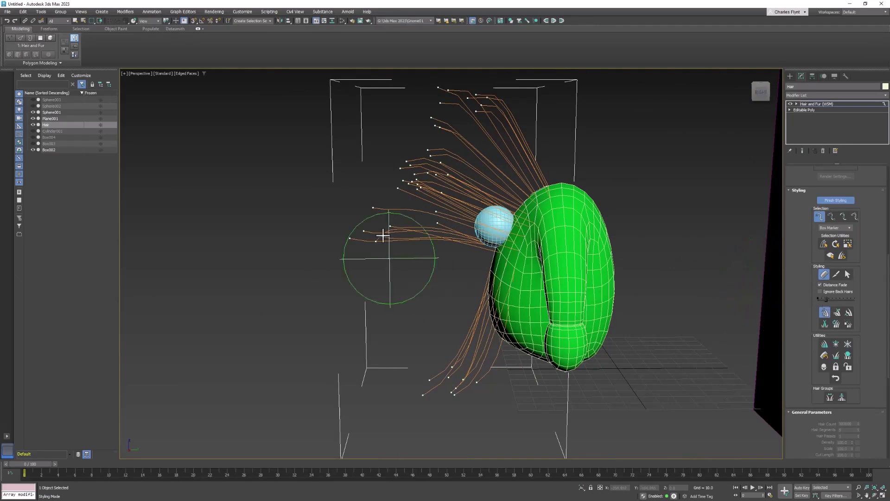
{"action": "mouse_move", "coordinate": [377, 258]}
{"action": "left_mouse_down"}
{"action": "mouse_move", "coordinate": [397, 218]}
{"action": "mouse_move", "coordinate": [427, 218]}
{"action": "mouse_move", "coordinate": [421, 241]}
{"action": "mouse_move", "coordinate": [383, 258]}
{"action": "mouse_move", "coordinate": [338, 300]}
{"action": "mouse_move", "coordinate": [392, 248]}
{"action": "left_mouse_up"}
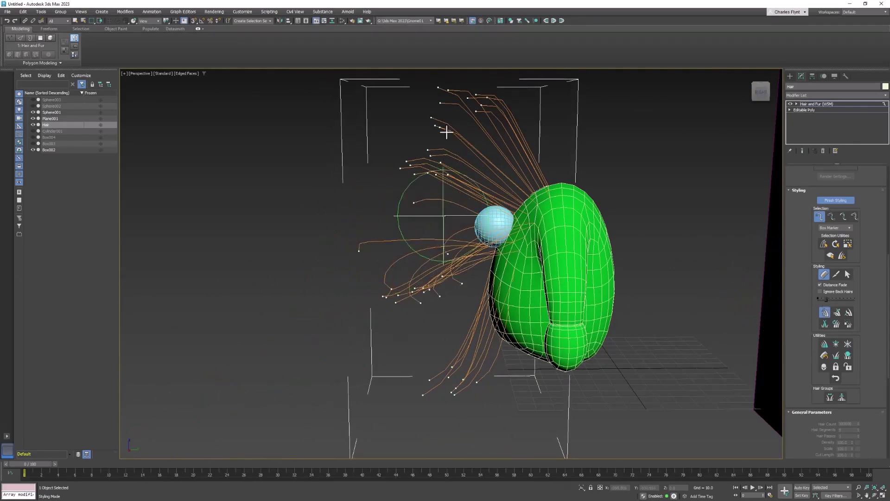
{"action": "mouse_move", "coordinate": [442, 216]}
{"action": "left_mouse_down"}
{"action": "mouse_move", "coordinate": [434, 281]}
{"action": "mouse_move", "coordinate": [429, 267]}
{"action": "left_mouse_up"}
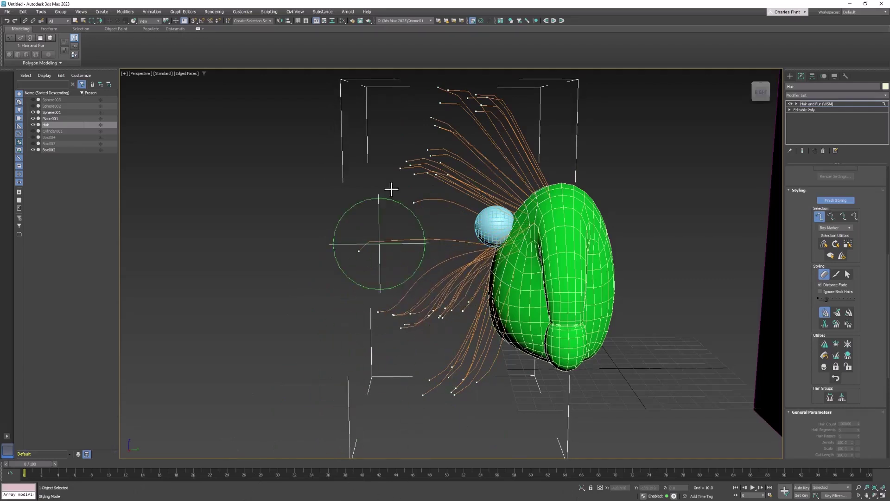
{"action": "left_click_drag", "start_coordinate": [381, 231], "coordinate": [337, 333]}
{"action": "mouse_move", "coordinate": [401, 262]}
{"action": "left_mouse_down"}
{"action": "mouse_move", "coordinate": [388, 357]}
{"action": "mouse_move", "coordinate": [352, 437]}
{"action": "left_mouse_up"}
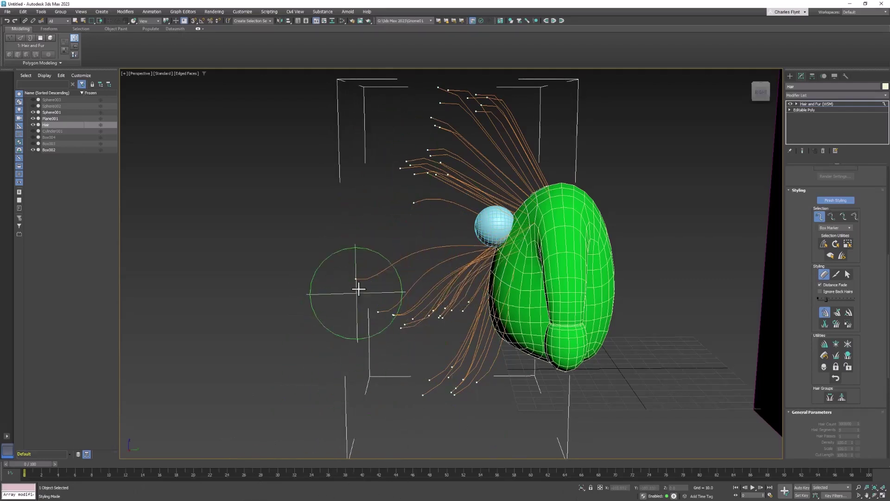
{"action": "mouse_move", "coordinate": [358, 288]}
{"action": "left_mouse_down"}
{"action": "mouse_move", "coordinate": [358, 299]}
{"action": "mouse_move", "coordinate": [387, 308]}
{"action": "mouse_move", "coordinate": [527, 313]}
{"action": "left_mouse_up"}
Comb the middle guide hairs further down and back toward the belly from the opposite side so they join the lowest strands.
{"action": "middle_click_drag", "start_coordinate": [528, 314], "coordinate": [635, 302], "text": "alt"}
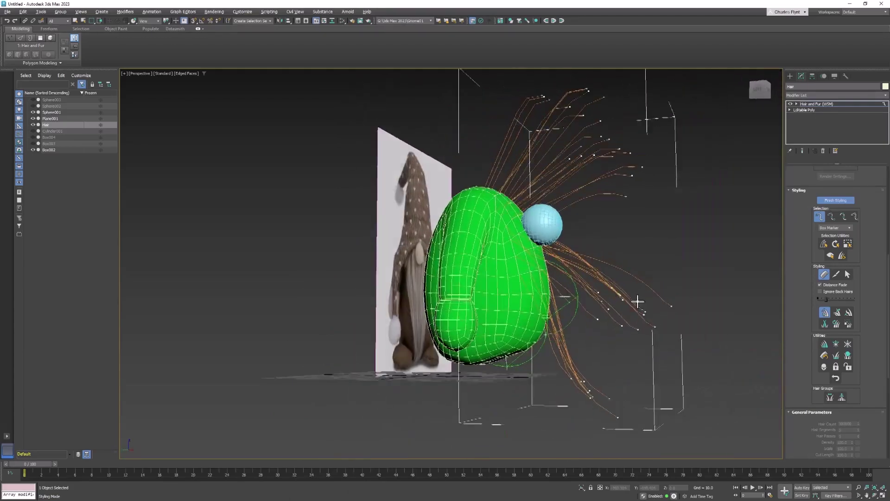
{"action": "mouse_move", "coordinate": [620, 316]}
{"action": "left_mouse_down"}
{"action": "mouse_move", "coordinate": [612, 322]}
{"action": "mouse_move", "coordinate": [613, 436]}
{"action": "mouse_move", "coordinate": [621, 325]}
{"action": "left_mouse_up"}
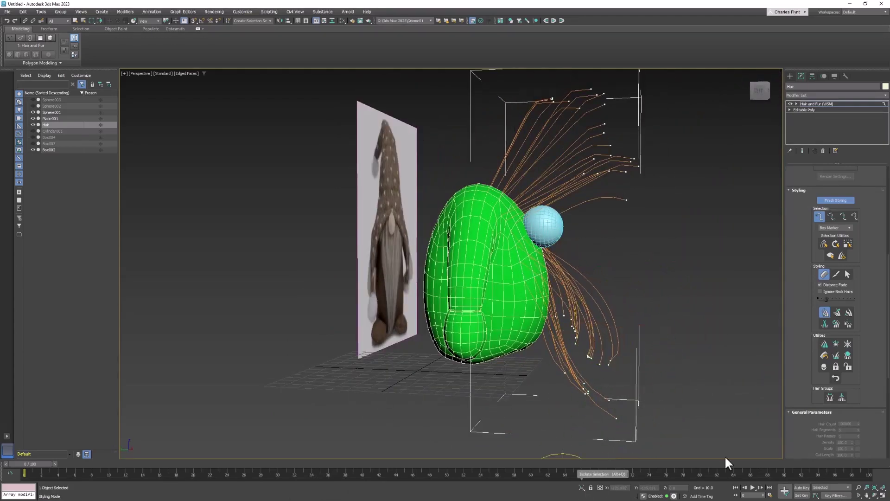
{"action": "middle_click_drag", "start_coordinate": [666, 348], "coordinate": [616, 348], "text": "alt"}
{"action": "left_click_drag", "start_coordinate": [582, 354], "coordinate": [569, 459]}
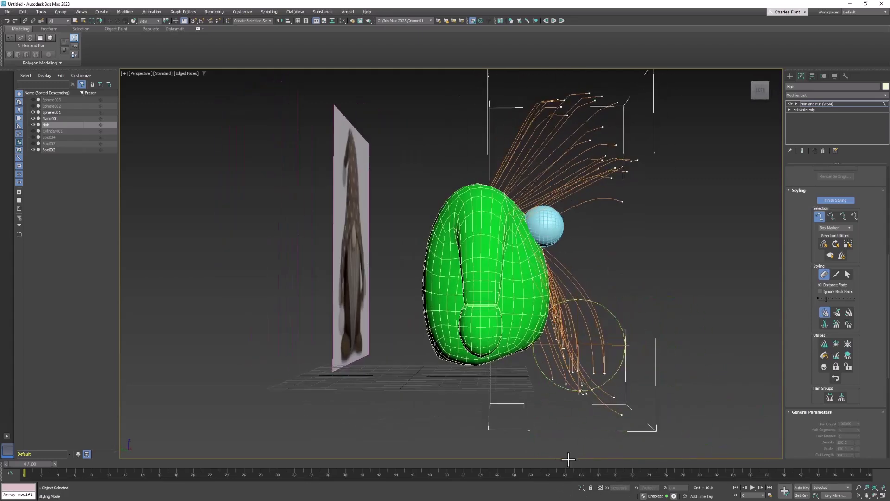
{"action": "left_click_drag", "start_coordinate": [592, 368], "coordinate": [592, 455]}
{"action": "left_click_drag", "start_coordinate": [596, 382], "coordinate": [596, 431]}
{"action": "middle_click_drag", "start_coordinate": [598, 362], "coordinate": [650, 359], "text": "alt"}
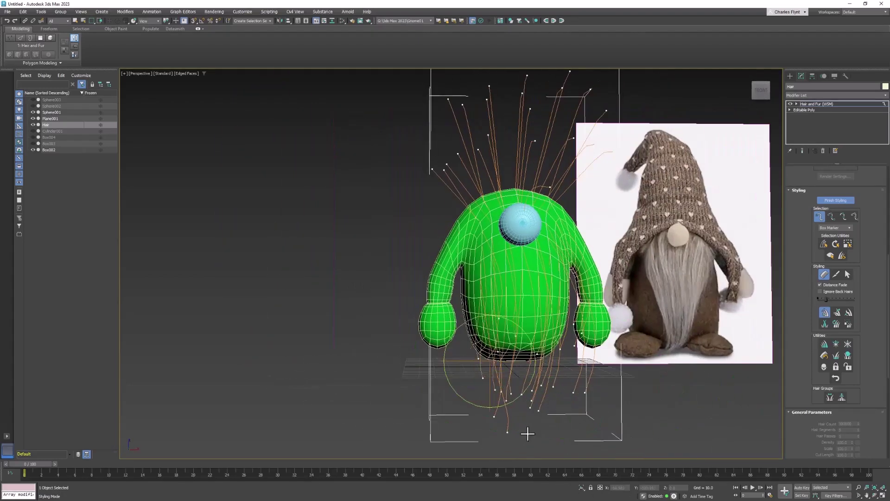
Comb the upright guide hairs above and beside the nose down past it and in against the belly.
{"action": "middle_click_drag", "start_coordinate": [620, 339], "coordinate": [636, 319], "text": "alt"}
{"action": "middle_click_drag", "start_coordinate": [636, 113], "coordinate": [635, 135], "text": "alt"}
{"action": "mouse_move", "coordinate": [636, 135]}
{"action": "left_mouse_down"}
{"action": "mouse_move", "coordinate": [600, 173]}
{"action": "mouse_move", "coordinate": [617, 232]}
{"action": "mouse_move", "coordinate": [619, 320]}
{"action": "mouse_move", "coordinate": [648, 350]}
{"action": "left_mouse_up"}
{"action": "left_click_drag", "start_coordinate": [635, 250], "coordinate": [596, 395]}
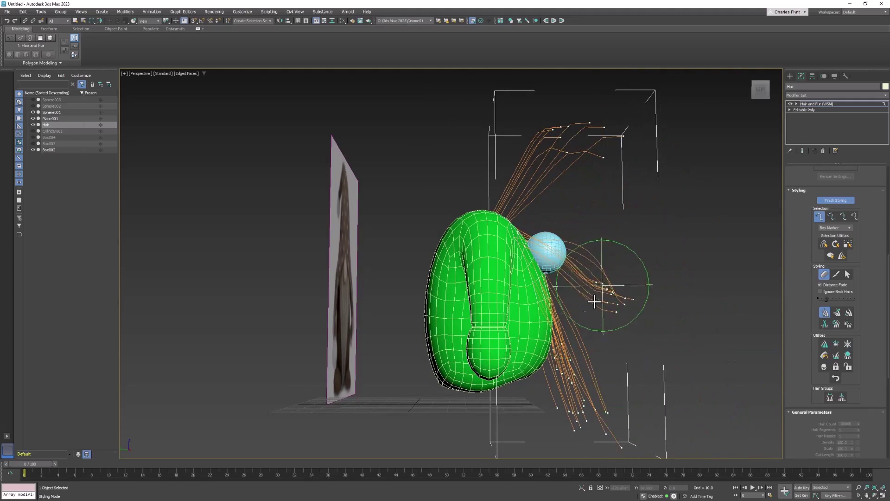
{"action": "mouse_move", "coordinate": [594, 301]}
{"action": "left_mouse_down"}
{"action": "mouse_move", "coordinate": [576, 318]}
{"action": "mouse_move", "coordinate": [622, 307]}
{"action": "mouse_move", "coordinate": [607, 317]}
{"action": "left_mouse_up"}
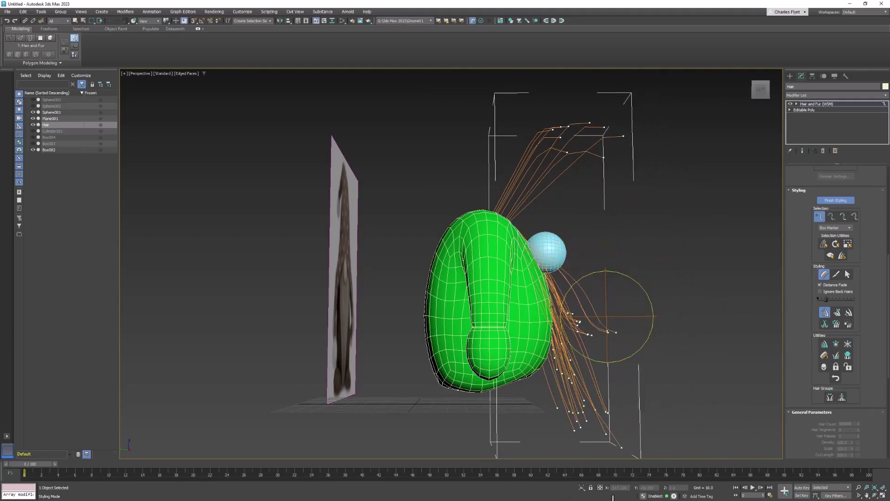
{"action": "left_click_drag", "start_coordinate": [584, 498], "coordinate": [646, 444]}
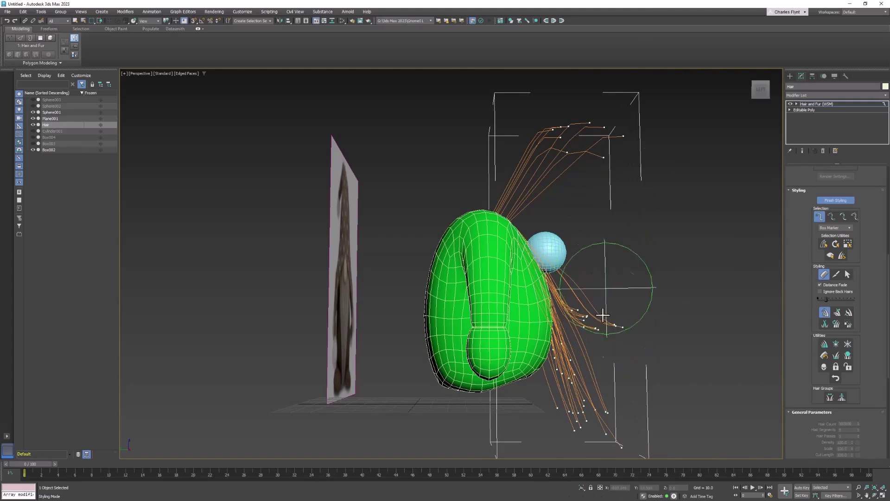
{"action": "mouse_move", "coordinate": [606, 316]}
{"action": "left_mouse_down"}
{"action": "mouse_move", "coordinate": [623, 432]}
{"action": "mouse_move", "coordinate": [645, 482]}
{"action": "mouse_move", "coordinate": [668, 498]}
{"action": "mouse_move", "coordinate": [660, 499]}
{"action": "left_mouse_up"}
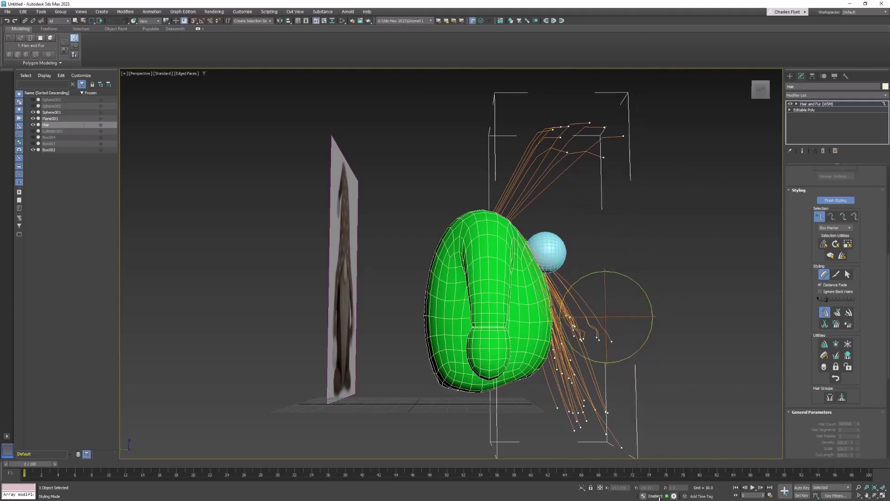
Comb the shorter beard guides in front of the belly downward and toward the middle from the front.
{"action": "middle_click_drag", "start_coordinate": [671, 359], "coordinate": [434, 341], "text": "alt"}
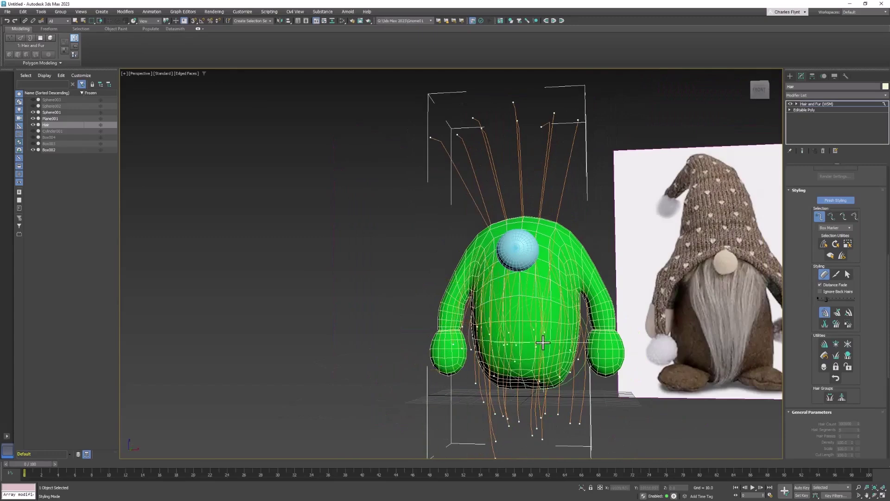
{"action": "left_click_drag", "start_coordinate": [480, 346], "coordinate": [561, 427]}
{"action": "left_click_drag", "start_coordinate": [499, 315], "coordinate": [521, 477]}
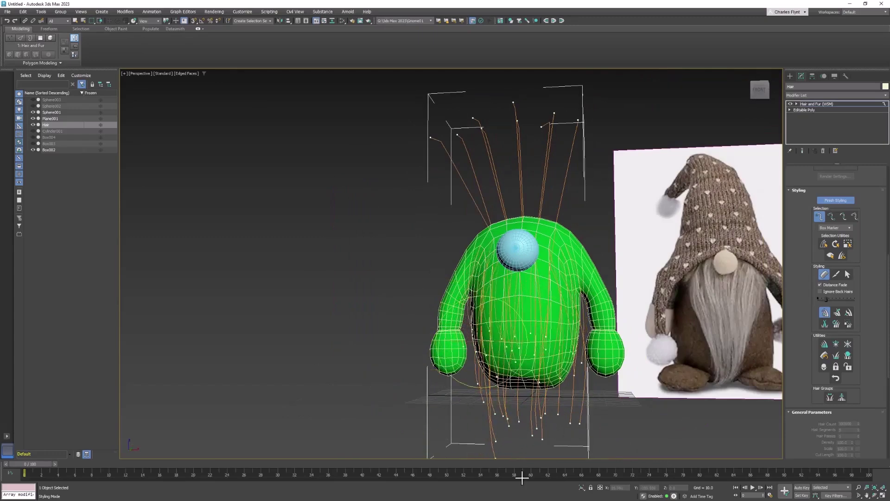
Comb the remaining topmost guide hairs down over the front of the head and behind the nose into the beard.
{"action": "middle_click_drag", "start_coordinate": [491, 341], "coordinate": [614, 326], "text": "alt"}
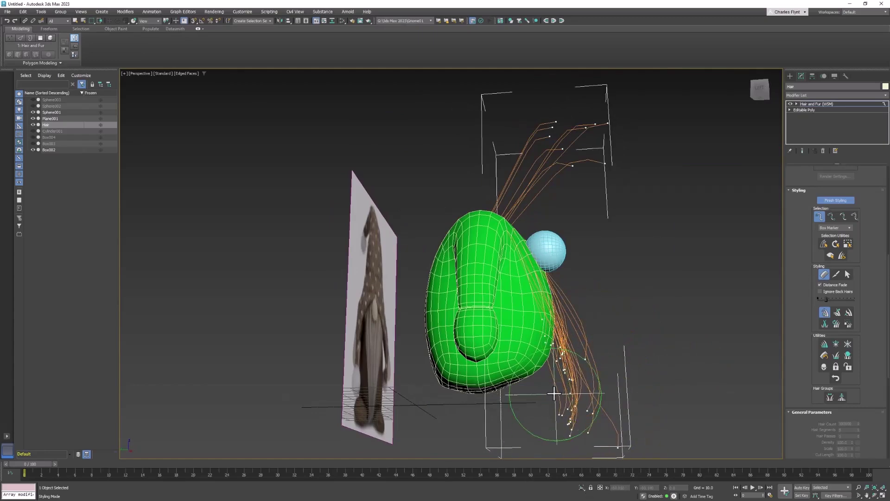
{"action": "middle_click_drag", "start_coordinate": [626, 449], "coordinate": [622, 385]}
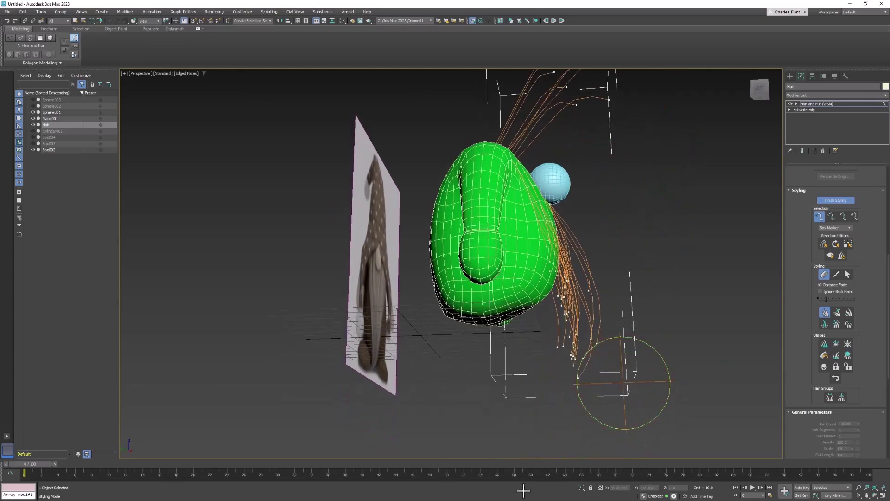
{"action": "mouse_move", "coordinate": [609, 174]}
{"action": "middle_mouse_down"}
{"action": "mouse_move", "coordinate": [592, 266]}
{"action": "mouse_move", "coordinate": [580, 251]}
{"action": "middle_mouse_up"}
{"action": "left_click_drag", "start_coordinate": [543, 143], "coordinate": [646, 175]}
{"action": "mouse_move", "coordinate": [591, 146]}
{"action": "left_mouse_down"}
{"action": "mouse_move", "coordinate": [698, 487]}
{"action": "mouse_move", "coordinate": [553, 198]}
{"action": "mouse_move", "coordinate": [553, 223]}
{"action": "left_mouse_up"}
{"action": "left_click_drag", "start_coordinate": [603, 266], "coordinate": [530, 353]}
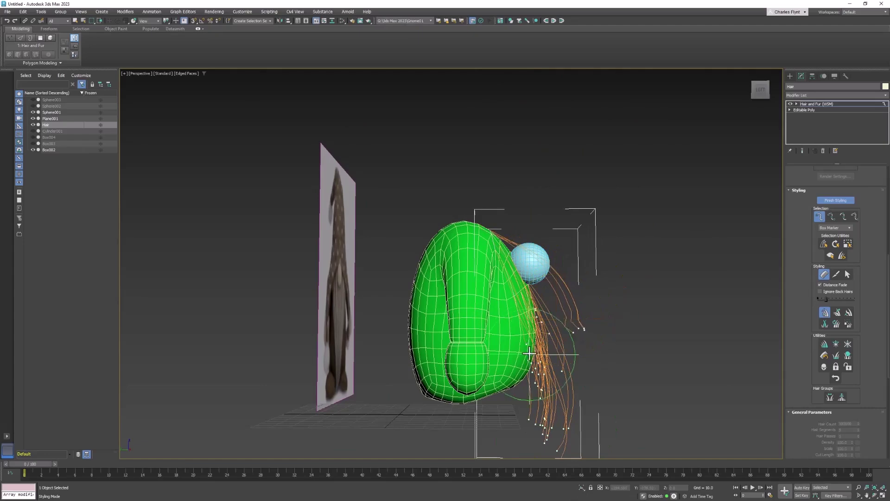
Check the beard from the front and both sides, and comb its hanging tips closer to the body.
{"action": "middle_click_drag", "start_coordinate": [641, 414], "coordinate": [562, 386], "text": "alt"}
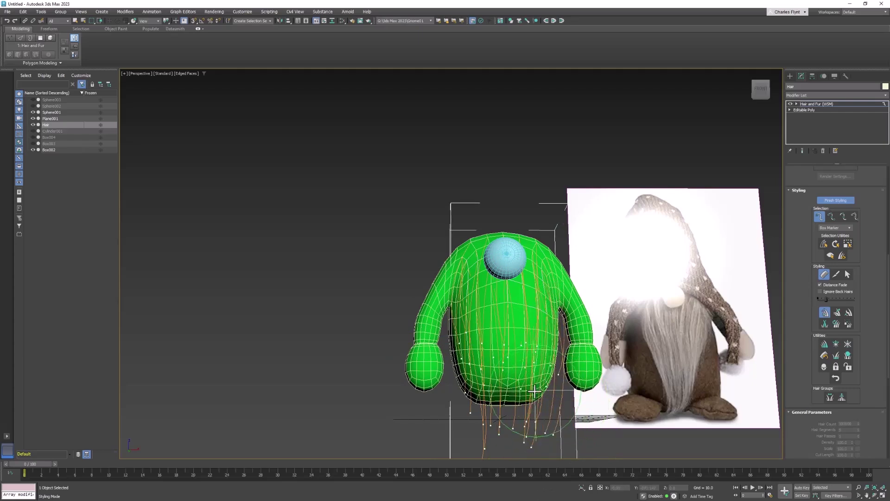
{"action": "middle_click_drag", "start_coordinate": [541, 446], "coordinate": [498, 432], "text": "alt"}
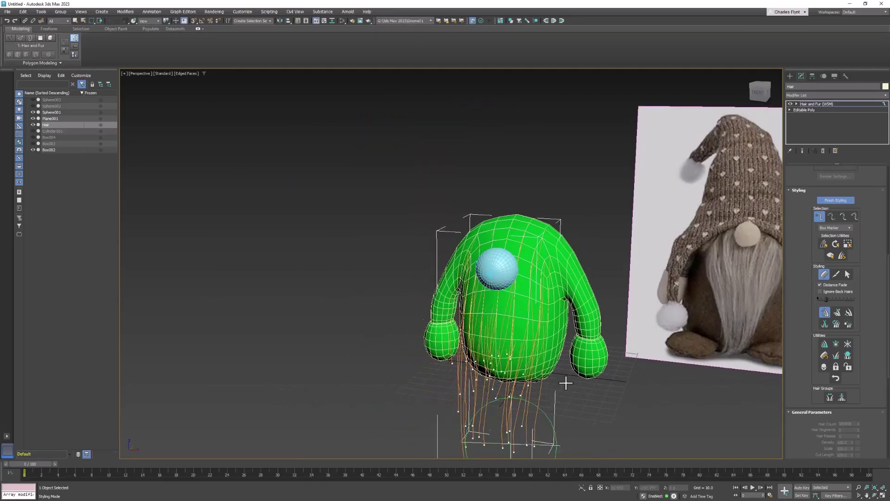
{"action": "middle_click_drag", "start_coordinate": [563, 384], "coordinate": [663, 317], "text": "alt"}
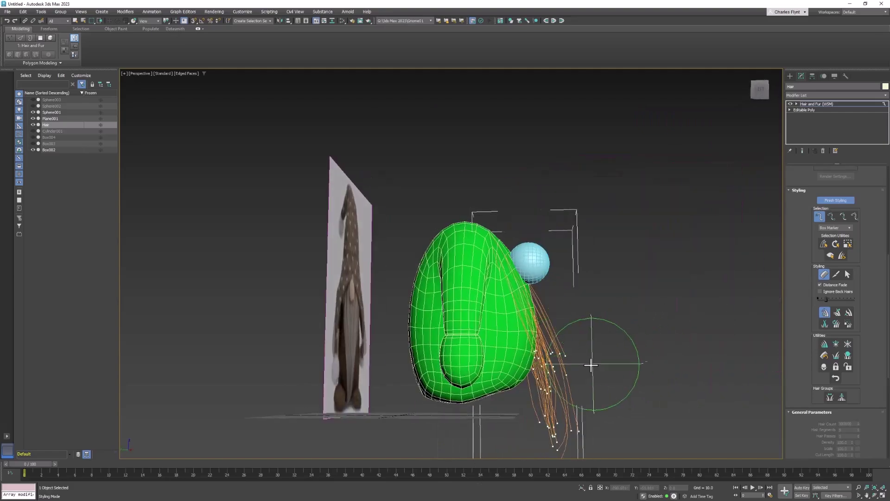
{"action": "mouse_move", "coordinate": [572, 420]}
{"action": "middle_mouse_down", "text": "alt"}
{"action": "mouse_move", "coordinate": [421, 457]}
{"action": "mouse_move", "coordinate": [440, 423]}
{"action": "middle_mouse_up", "text": "alt"}
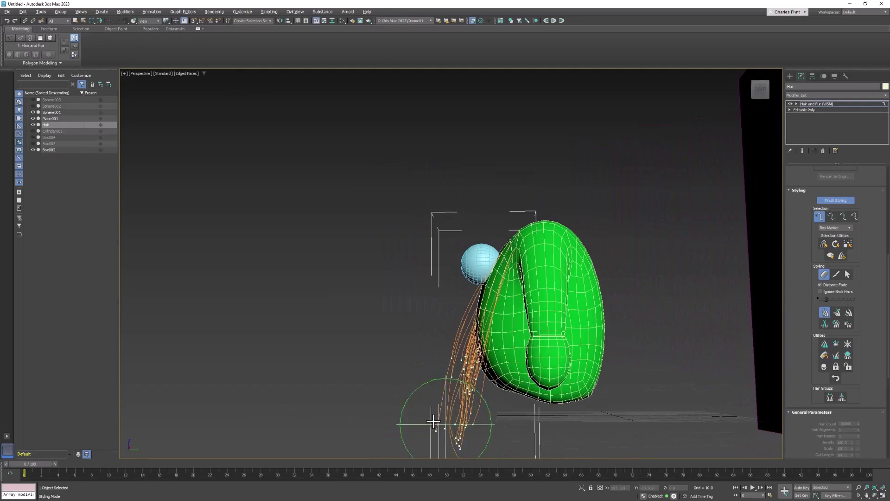
{"action": "mouse_move", "coordinate": [461, 405]}
{"action": "left_mouse_down"}
{"action": "mouse_move", "coordinate": [459, 455]}
{"action": "mouse_move", "coordinate": [464, 418]}
{"action": "mouse_move", "coordinate": [478, 420]}
{"action": "left_mouse_up"}
{"action": "mouse_move", "coordinate": [478, 420]}
{"action": "middle_mouse_down", "text": "alt"}
{"action": "mouse_move", "coordinate": [592, 352]}
{"action": "mouse_move", "coordinate": [599, 248]}
{"action": "mouse_move", "coordinate": [584, 256]}
{"action": "middle_mouse_up", "text": "alt"}
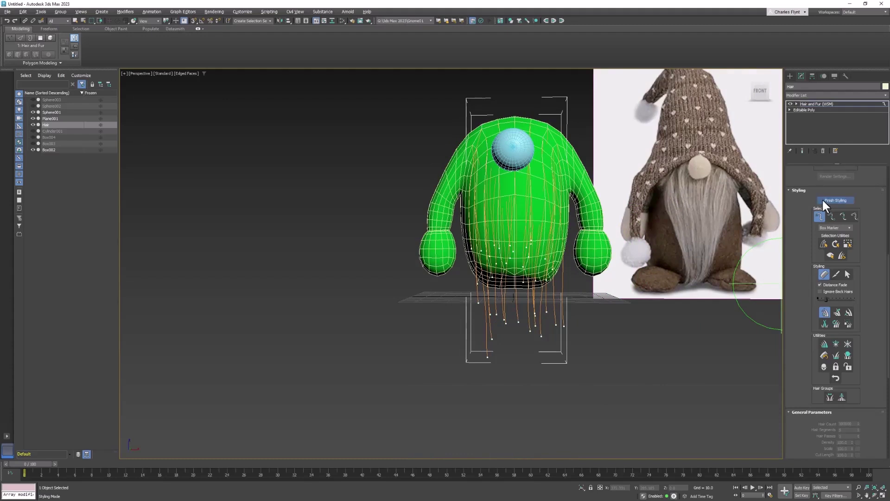
Finish styling, turn on the display of hairs and turn off the display of guides.
{"action": "left_click", "coordinate": [838, 200]}
{"action": "scroll", "coordinate": [856, 376], "scroll_direction": "down", "scroll_amount": 5}
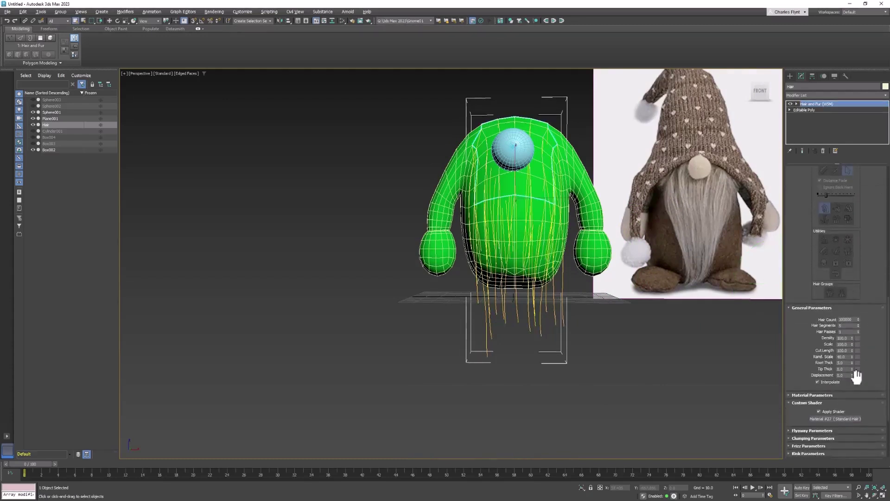
{"action": "scroll", "coordinate": [856, 376], "scroll_direction": "down", "scroll_amount": 4}
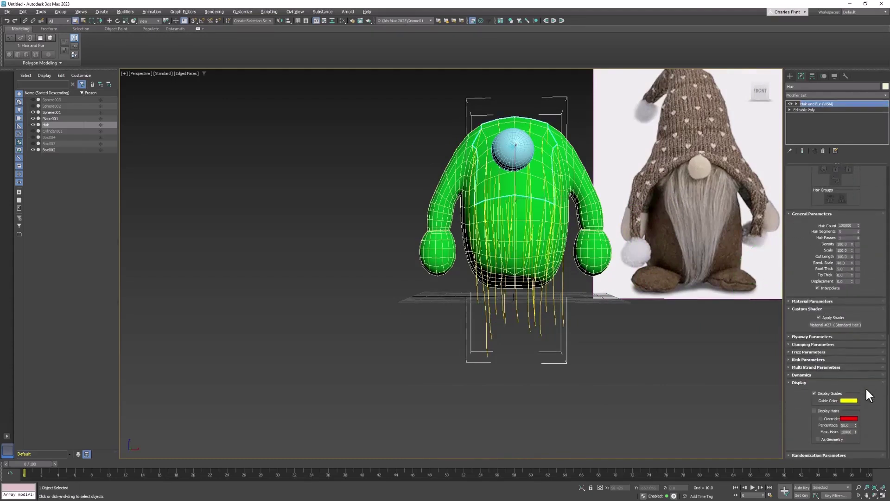
{"action": "left_click", "coordinate": [815, 411]}
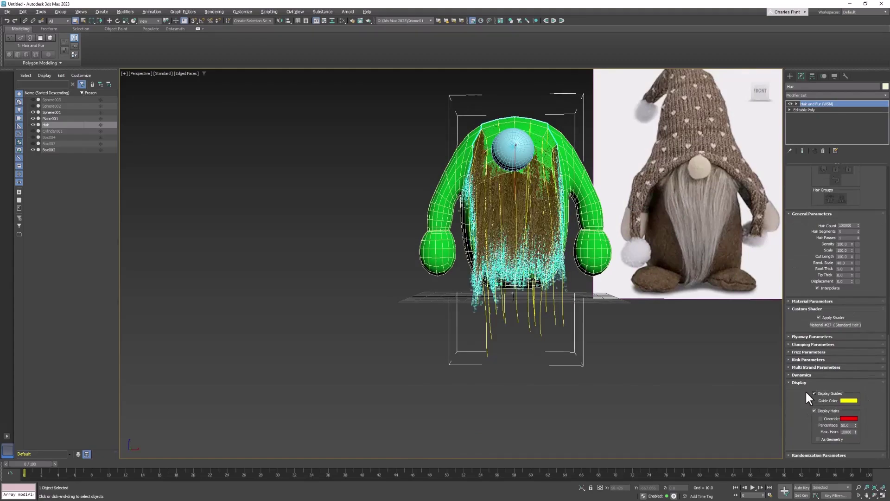
{"action": "left_click", "coordinate": [815, 393]}
Render a close side view of the nose and upper beard in the Arnold RenderView to examine the hair roots.
{"action": "middle_click_drag", "start_coordinate": [510, 292], "coordinate": [551, 226], "text": "alt"}
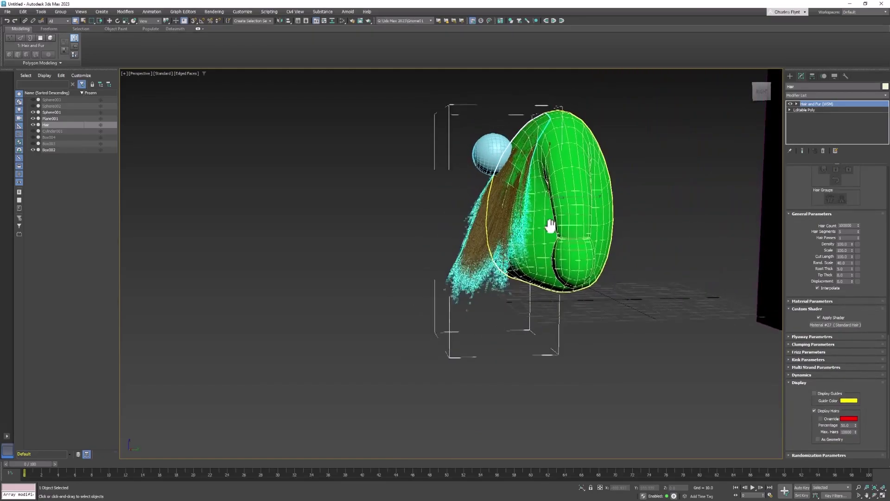
{"action": "scroll", "coordinate": [550, 226], "scroll_direction": "up", "scroll_amount": 6}
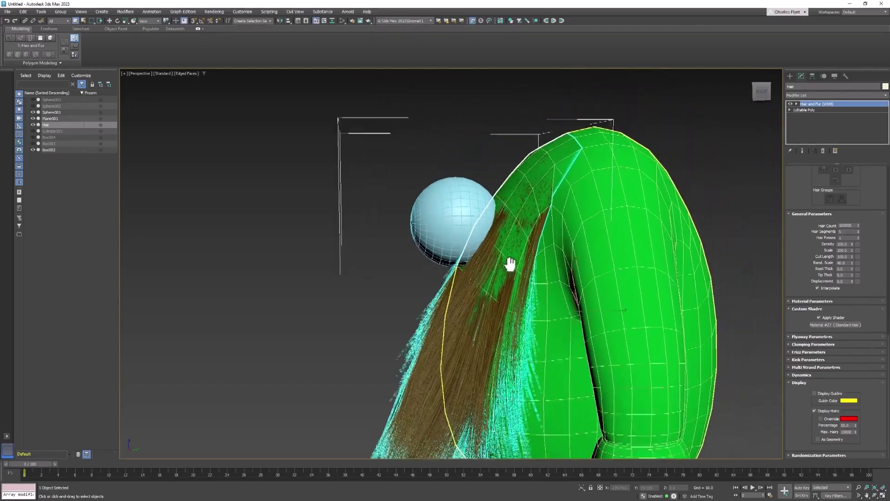
{"action": "middle_click_drag", "start_coordinate": [510, 263], "coordinate": [511, 241], "text": "alt"}
{"action": "left_click", "coordinate": [347, 11]}
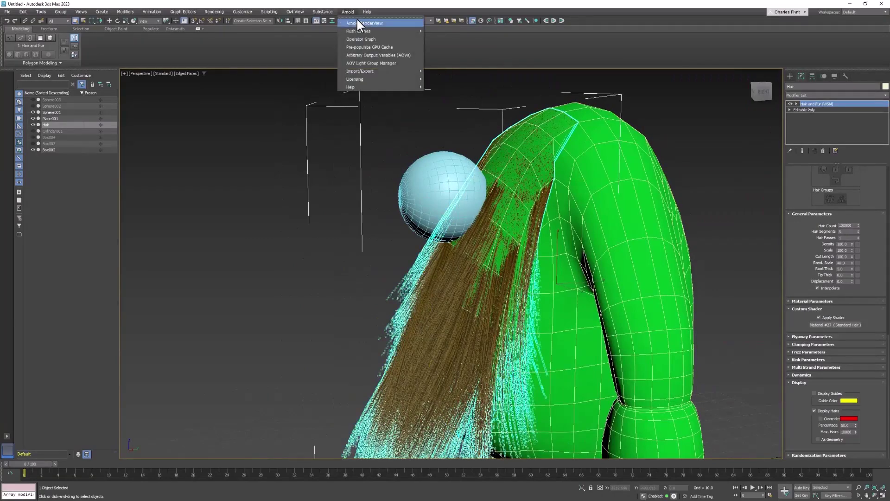
{"action": "left_click", "coordinate": [357, 21]}
{"action": "left_click", "coordinate": [706, 83]}
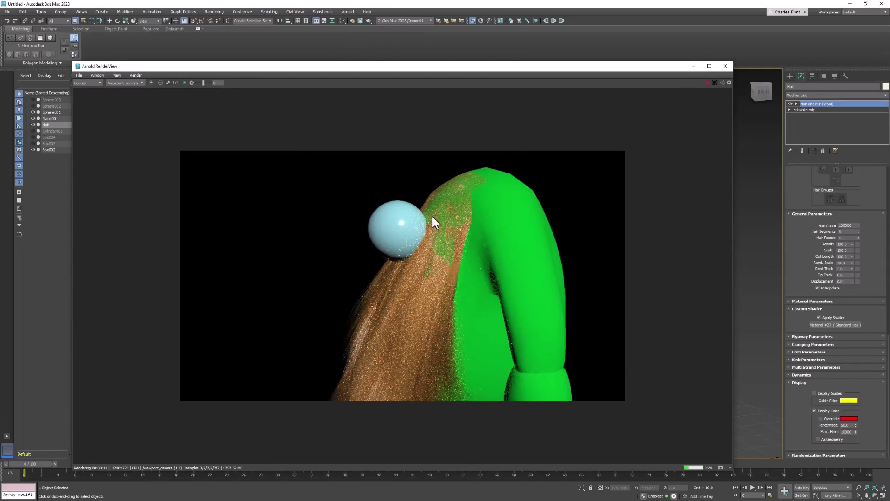
{"action": "middle_click_drag", "start_coordinate": [472, 264], "coordinate": [469, 227]}
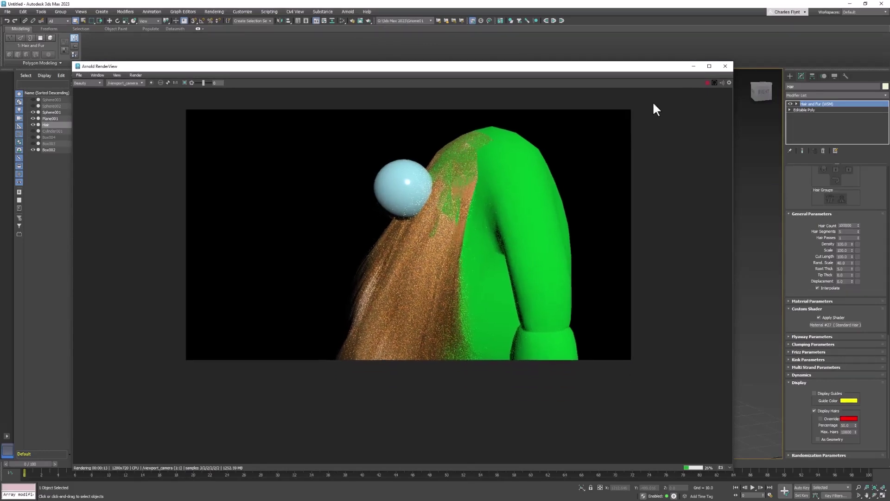
Close the render, turn on the display of guides and turn off the display of hairs.
{"action": "key", "text": "Escape"}
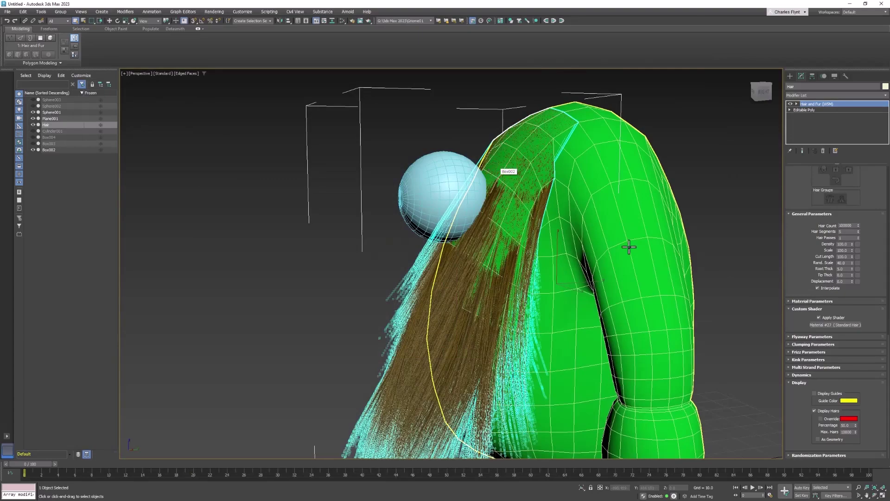
{"action": "middle_click_drag", "start_coordinate": [675, 264], "coordinate": [643, 265], "text": "alt"}
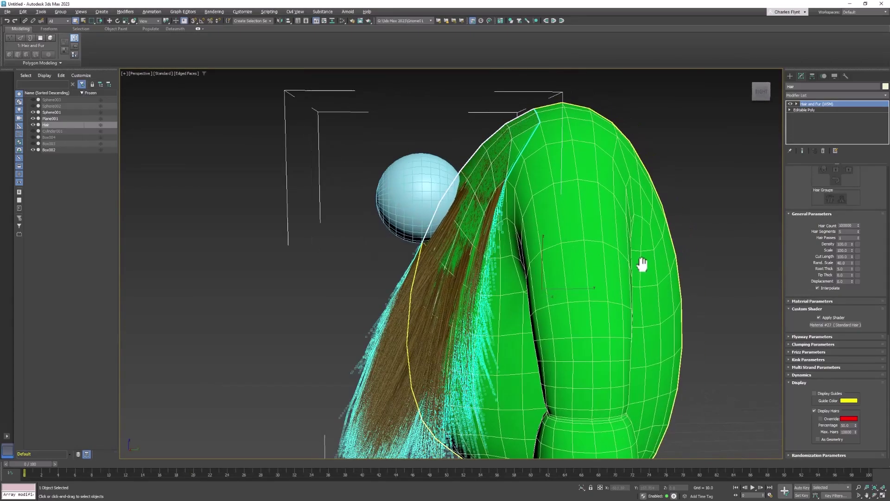
{"action": "scroll", "coordinate": [874, 241], "scroll_direction": "up", "scroll_amount": 5}
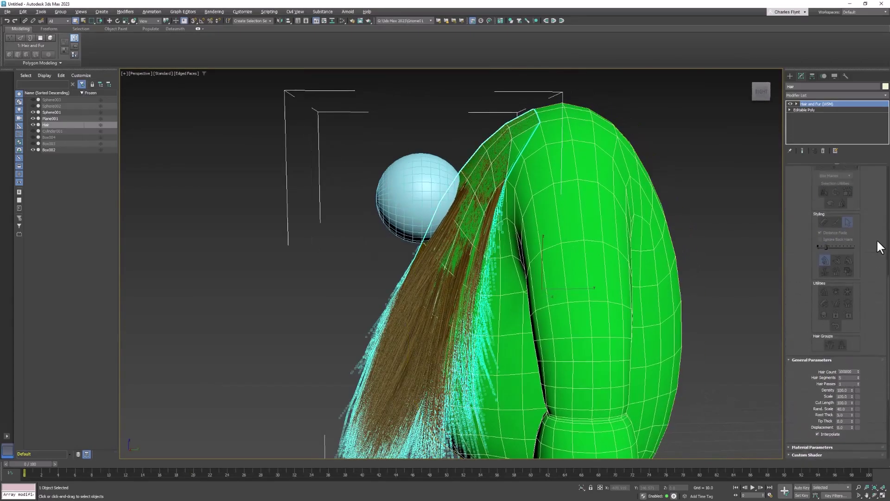
{"action": "left_click", "coordinate": [835, 209]}
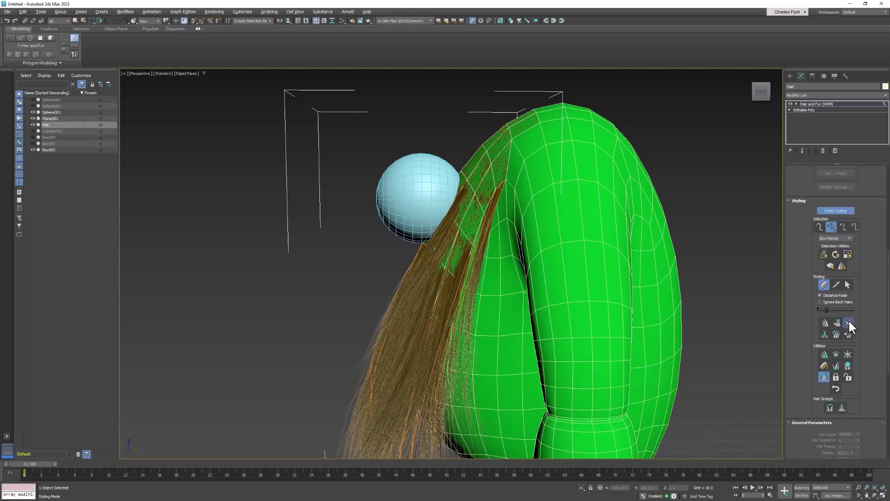
{"action": "left_click", "coordinate": [849, 211]}
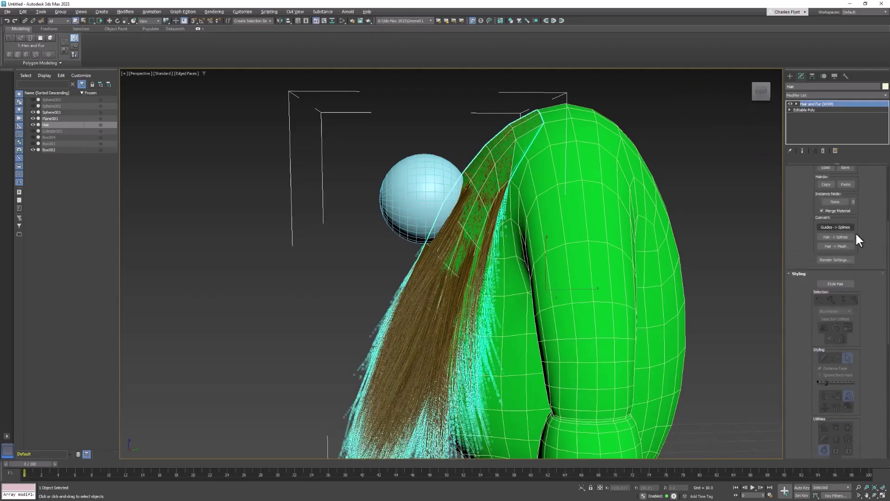
{"action": "scroll", "coordinate": [855, 232], "scroll_direction": "down", "scroll_amount": 7}
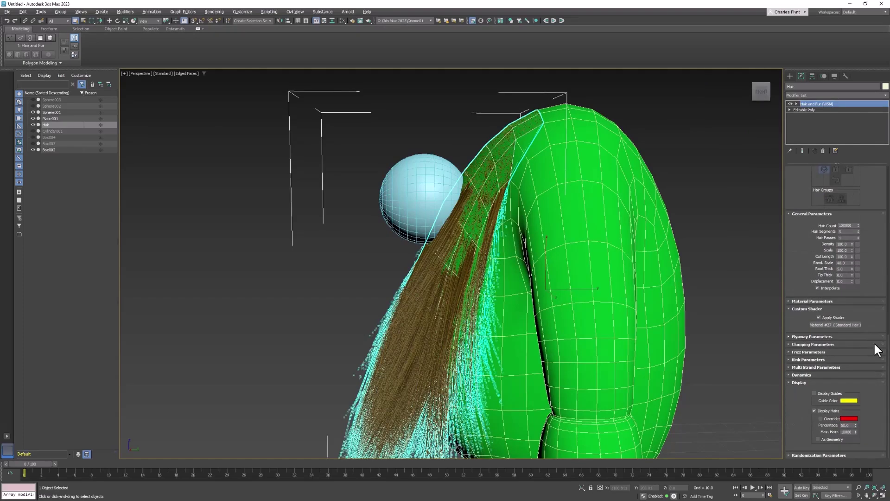
{"action": "left_click", "coordinate": [815, 393]}
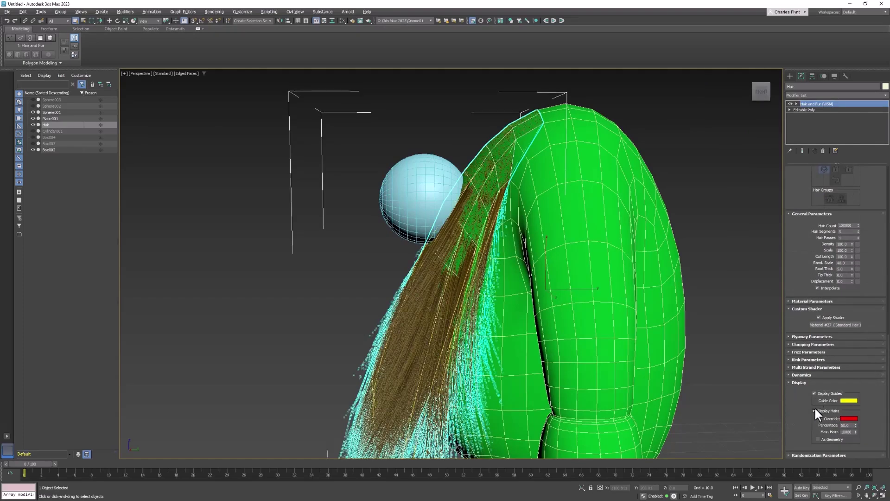
{"action": "left_click", "coordinate": [814, 409]}
Restart hair styling and puff up the roots of the guides above and around the nose from both sides of the head.
{"action": "scroll", "coordinate": [874, 238], "scroll_direction": "up", "scroll_amount": 7}
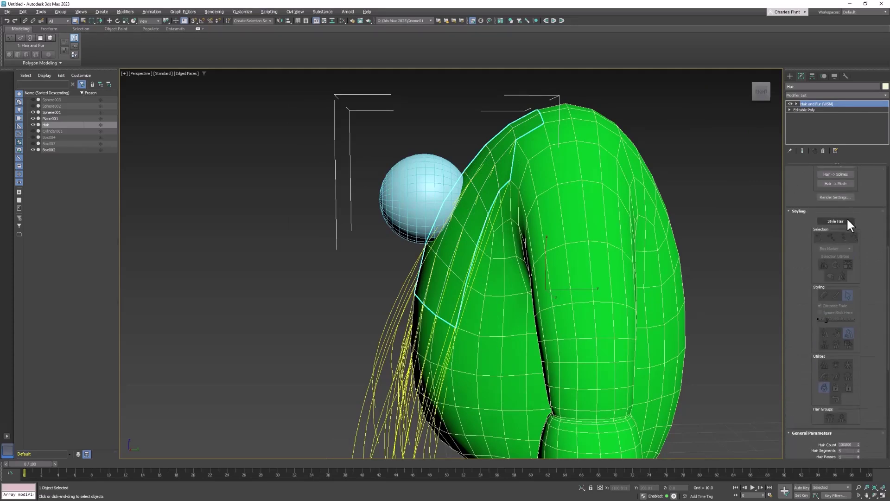
{"action": "left_click", "coordinate": [845, 222]}
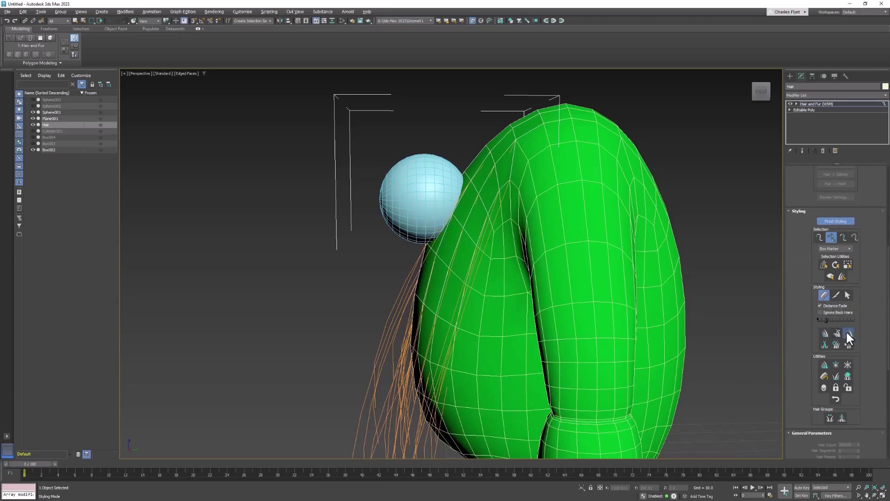
{"action": "left_click", "coordinate": [831, 235]}
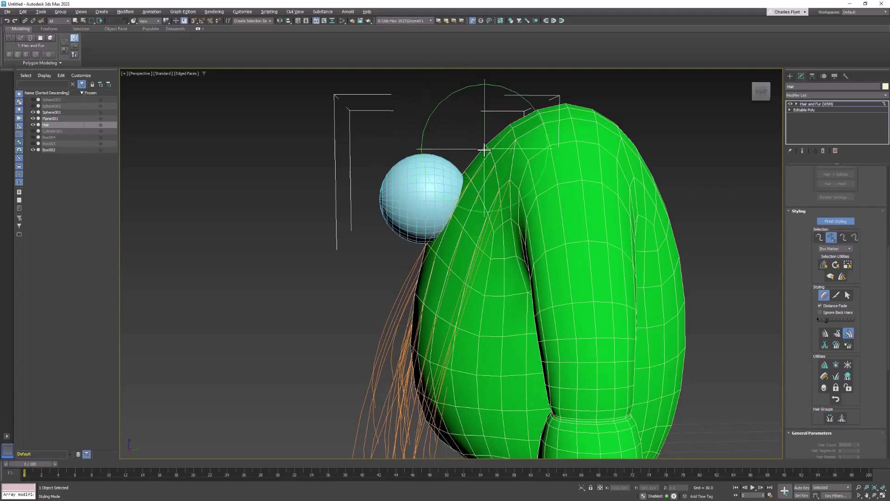
{"action": "middle_click_drag", "start_coordinate": [482, 148], "coordinate": [656, 144], "text": "alt"}
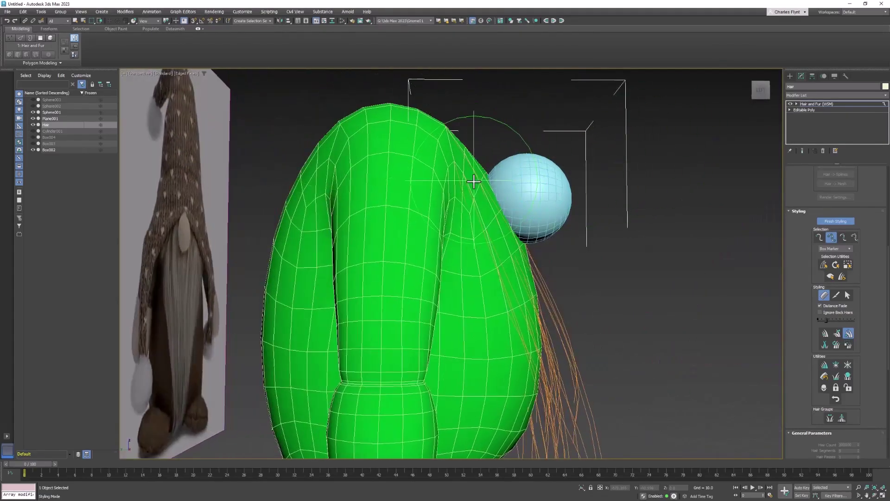
{"action": "mouse_move", "coordinate": [471, 179]}
{"action": "left_mouse_down"}
{"action": "mouse_move", "coordinate": [522, 139]}
{"action": "mouse_move", "coordinate": [487, 183]}
{"action": "mouse_move", "coordinate": [520, 260]}
{"action": "mouse_move", "coordinate": [519, 314]}
{"action": "left_mouse_up"}
{"action": "mouse_move", "coordinate": [583, 266]}
{"action": "middle_mouse_down", "text": "alt"}
{"action": "mouse_move", "coordinate": [467, 294]}
{"action": "mouse_move", "coordinate": [453, 278]}
{"action": "middle_mouse_up", "text": "alt"}
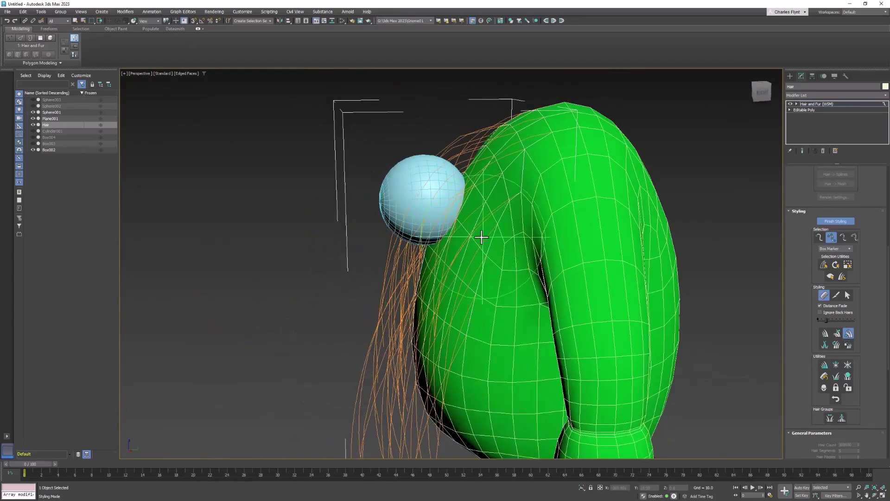
{"action": "middle_click_drag", "start_coordinate": [473, 234], "coordinate": [618, 249], "text": "alt"}
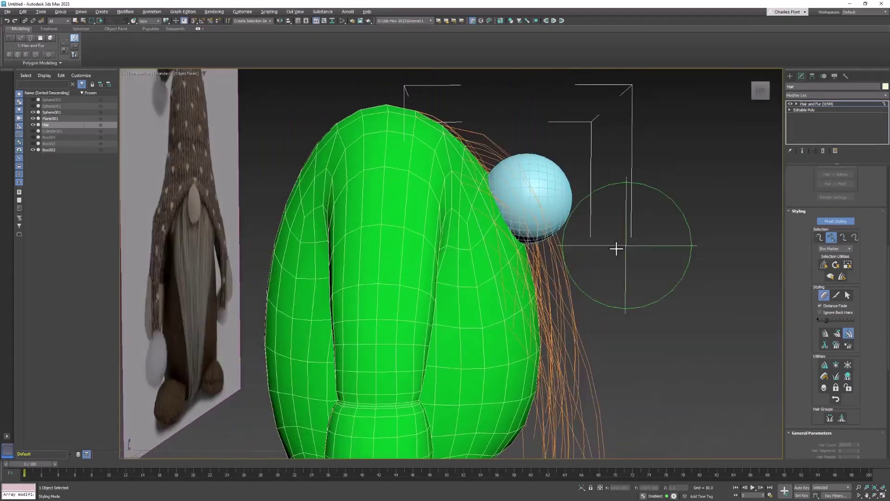
{"action": "left_click_drag", "start_coordinate": [518, 247], "coordinate": [527, 386]}
{"action": "middle_click_drag", "start_coordinate": [601, 282], "coordinate": [476, 187], "text": "alt"}
{"action": "left_click_drag", "start_coordinate": [476, 187], "coordinate": [478, 181]}
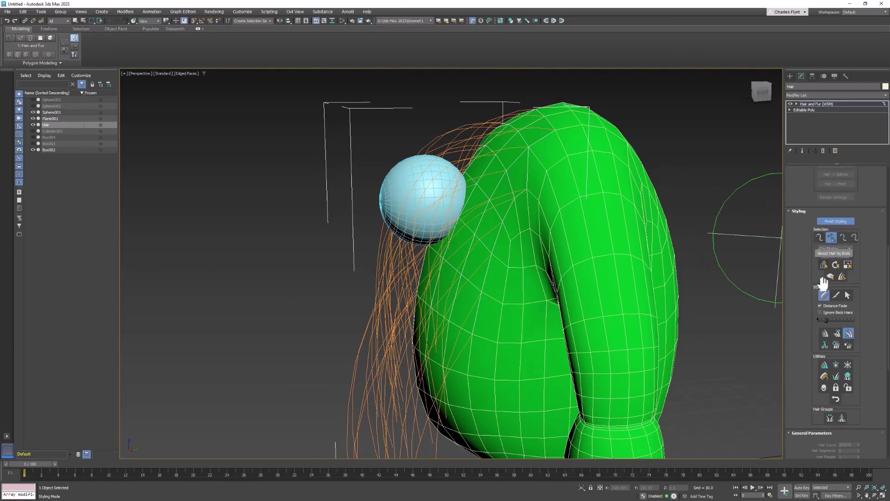
Comb the puffed guides with the Translate brush around the nose and along the beard, bringing the hanging tips closer to the body.
{"action": "left_click", "coordinate": [824, 332]}
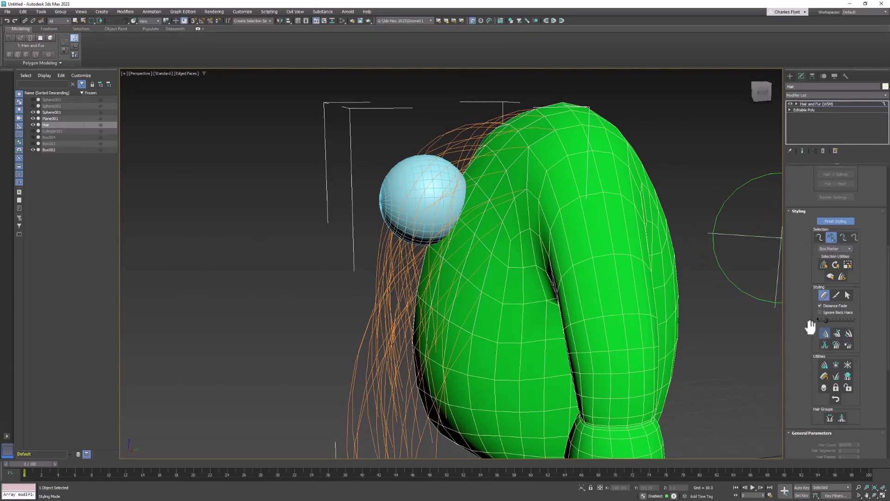
{"action": "left_click_drag", "start_coordinate": [451, 156], "coordinate": [448, 170]}
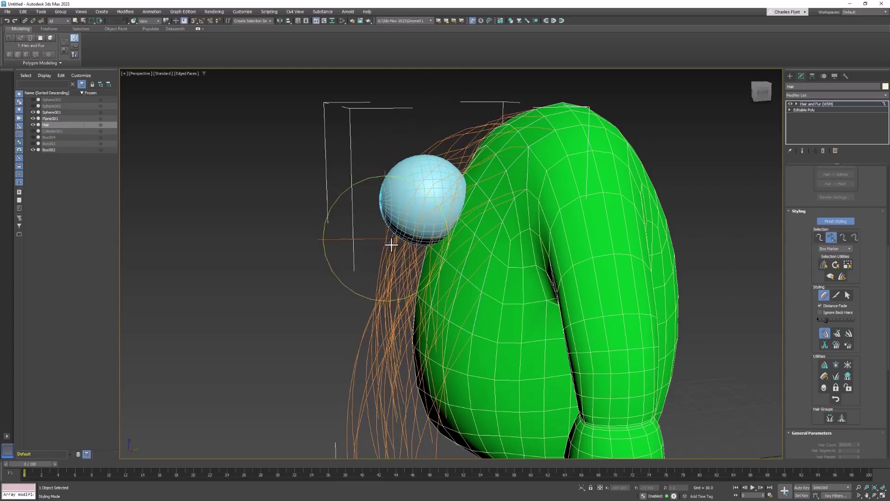
{"action": "mouse_move", "coordinate": [391, 245]}
{"action": "left_mouse_down"}
{"action": "mouse_move", "coordinate": [373, 284]}
{"action": "mouse_move", "coordinate": [370, 334]}
{"action": "mouse_move", "coordinate": [431, 343]}
{"action": "left_mouse_up"}
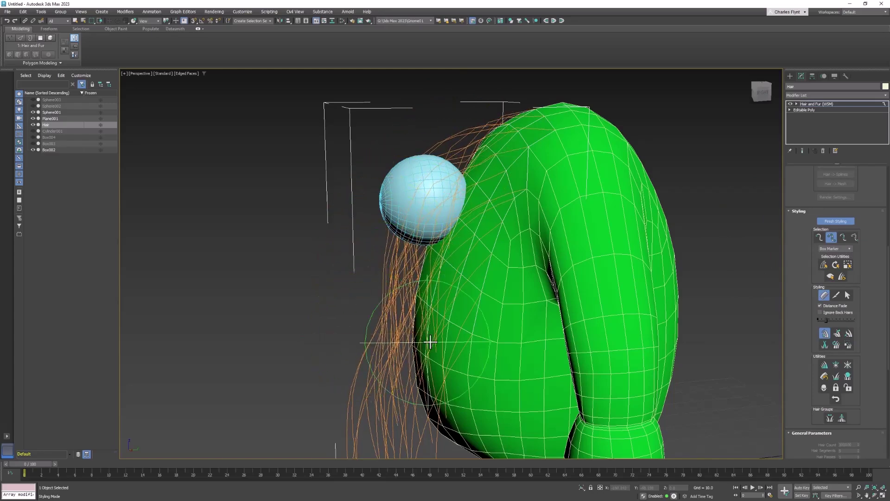
{"action": "middle_click_drag", "start_coordinate": [441, 338], "coordinate": [591, 426], "text": "alt"}
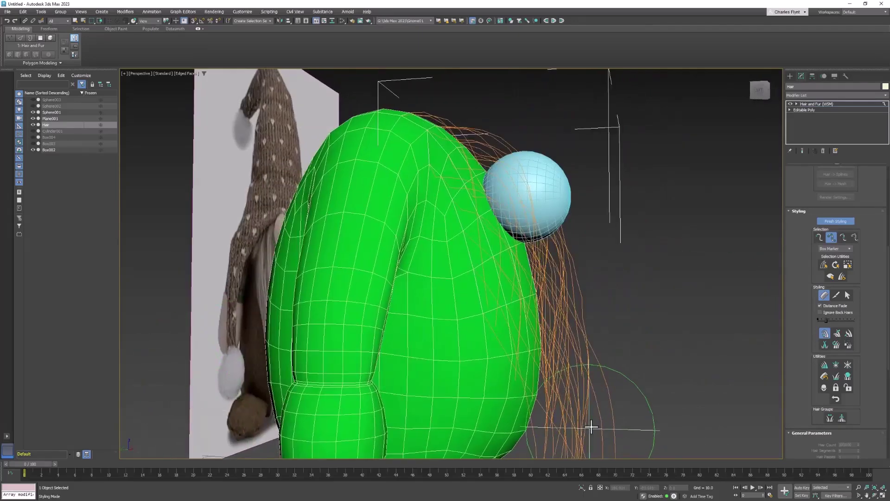
{"action": "left_click_drag", "start_coordinate": [591, 426], "coordinate": [579, 433]}
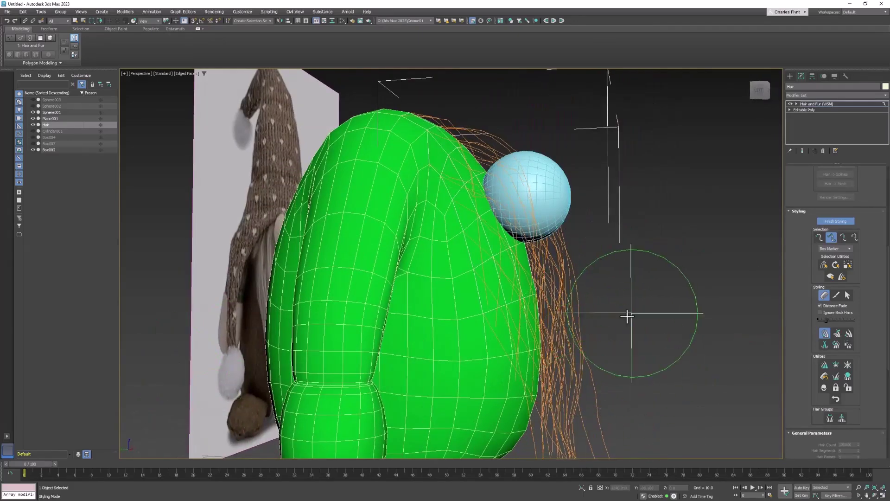
{"action": "middle_click_drag", "start_coordinate": [628, 312], "coordinate": [479, 350], "text": "alt"}
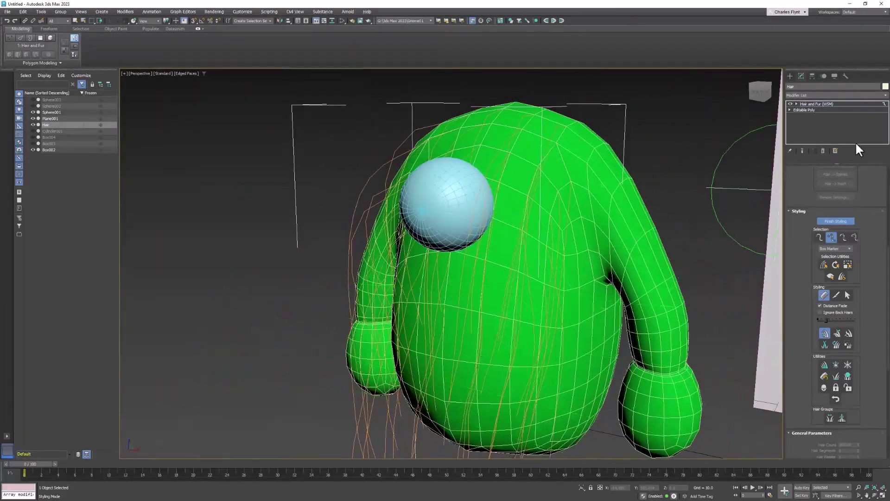
Finish styling, turn off the display of guides and turn on the display of hairs.
{"action": "scroll", "coordinate": [869, 255], "scroll_direction": "down", "scroll_amount": 8}
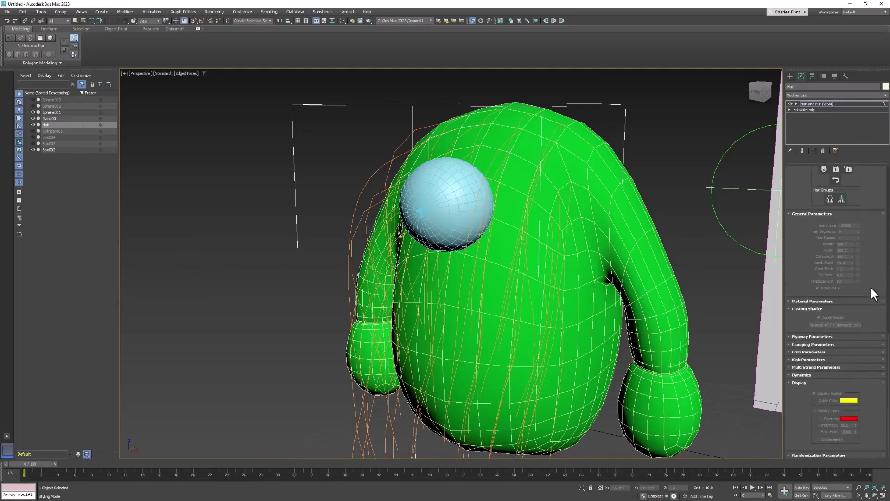
{"action": "scroll", "coordinate": [870, 195], "scroll_direction": "up", "scroll_amount": 5}
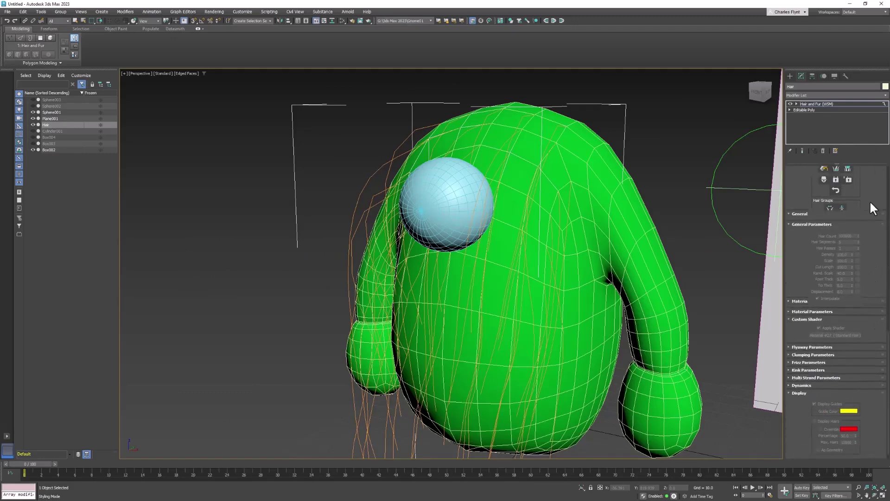
{"action": "scroll", "coordinate": [872, 194], "scroll_direction": "up", "scroll_amount": 3}
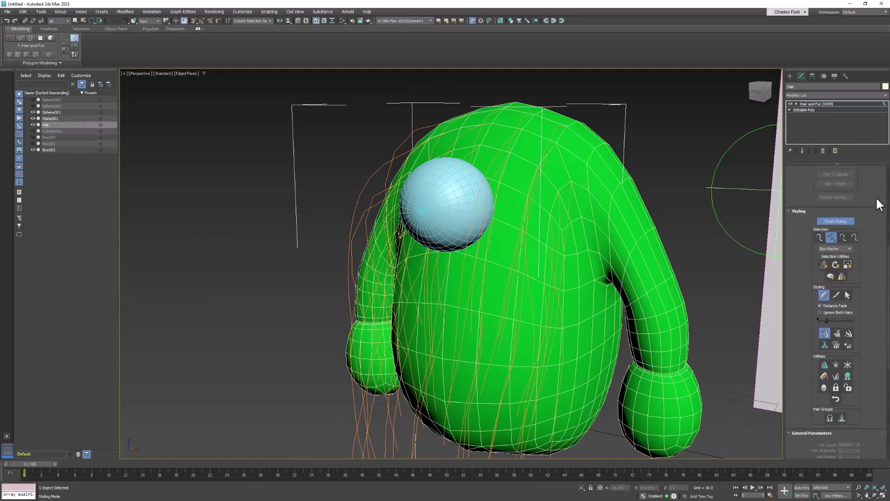
{"action": "left_click", "coordinate": [846, 216]}
{"action": "scroll", "coordinate": [870, 249], "scroll_direction": "down", "scroll_amount": 8}
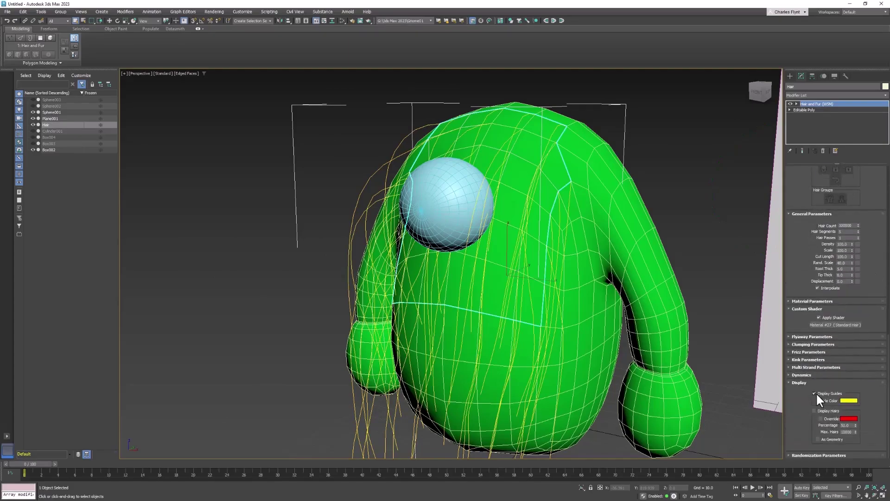
{"action": "left_click", "coordinate": [815, 393]}
{"action": "left_click", "coordinate": [814, 410]}
Render the front view of the beard in the Arnold RenderView to examine the puffed roots, then close the render.
{"action": "middle_click_drag", "start_coordinate": [621, 202], "coordinate": [705, 194]}
{"action": "left_click", "coordinate": [349, 12]}
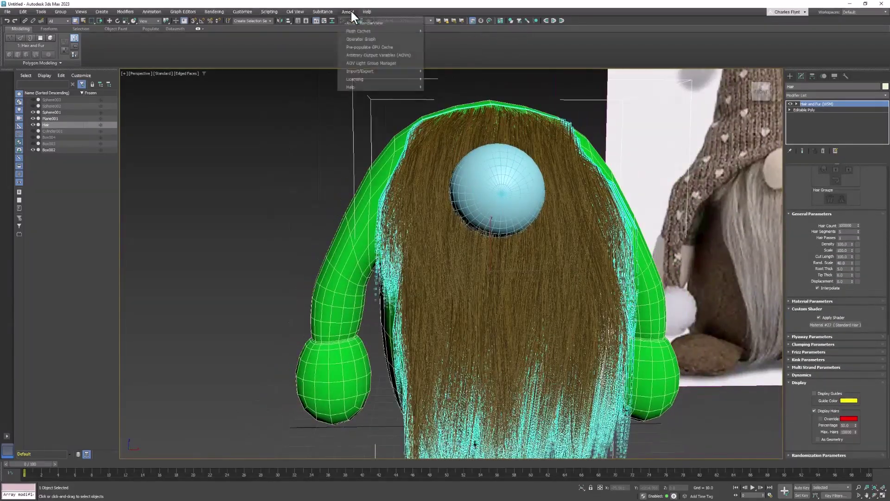
{"action": "left_click", "coordinate": [367, 22]}
{"action": "left_click", "coordinate": [708, 82]}
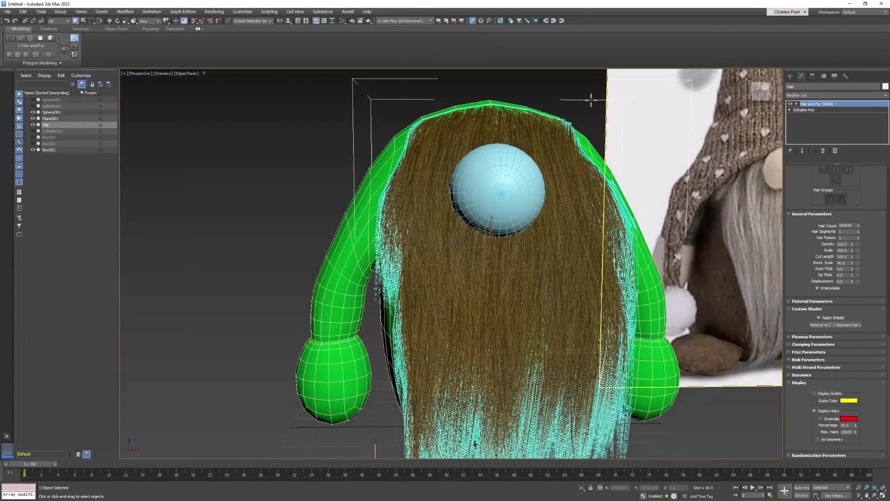
{"action": "left_click", "coordinate": [726, 66]}
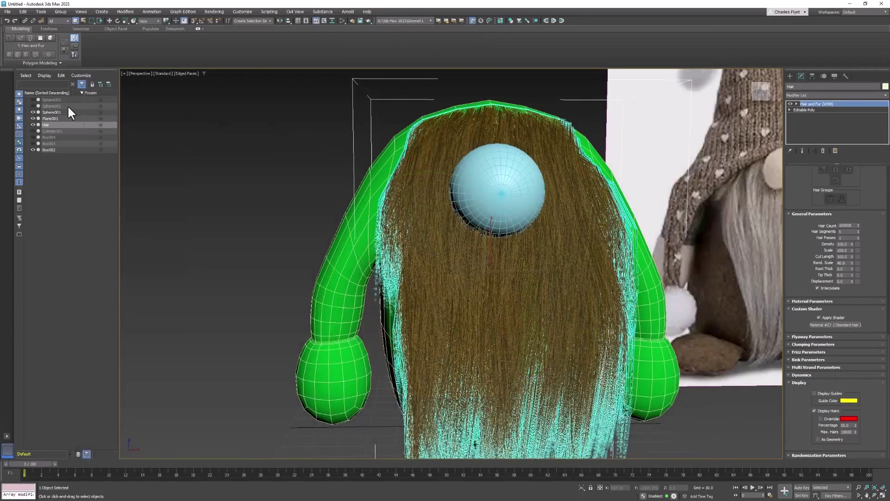
Unhide the gnome's hat, pom-poms and feet objects in the scene.
{"action": "left_click", "coordinate": [34, 100]}
{"action": "left_click", "coordinate": [32, 131]}
{"action": "left_click", "coordinate": [33, 137]}
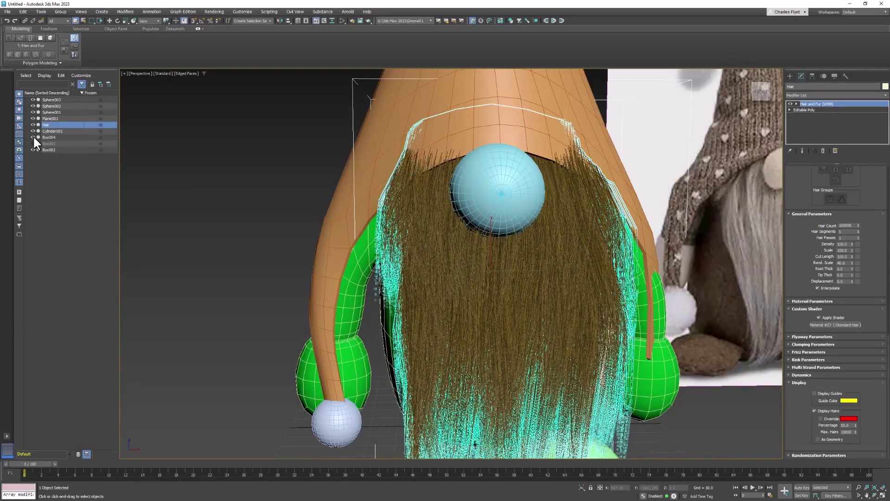
Render the whole gnome beside the reference image in the Arnold RenderView to compare the beards.
{"action": "middle_click_drag", "start_coordinate": [628, 163], "coordinate": [518, 210], "text": "alt"}
{"action": "scroll", "coordinate": [517, 210], "scroll_direction": "down", "scroll_amount": 5}
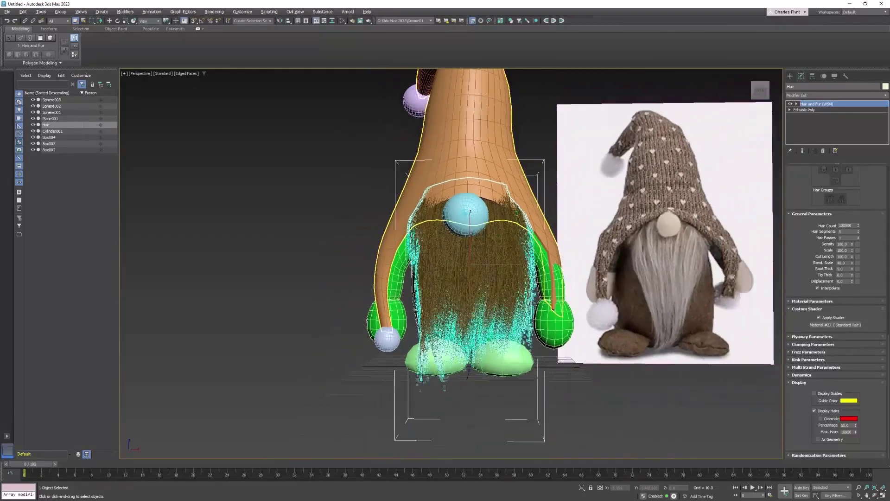
{"action": "middle_click_drag", "start_coordinate": [499, 277], "coordinate": [511, 277], "text": "alt"}
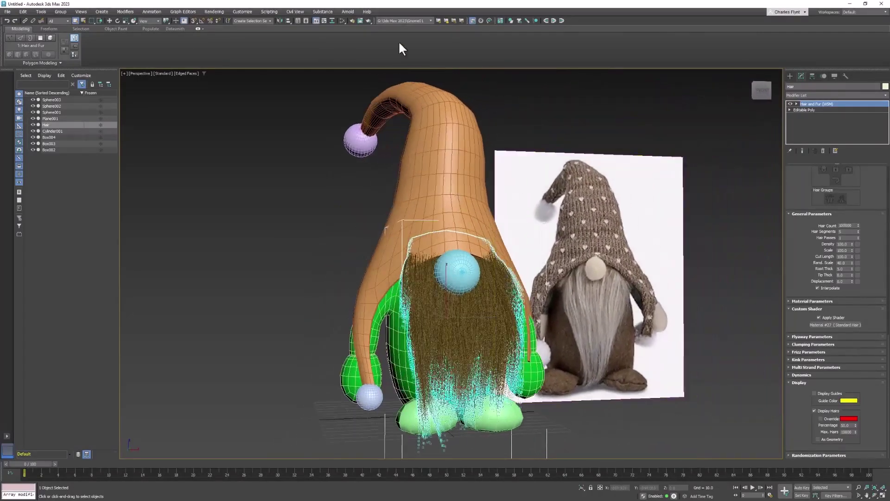
{"action": "left_click", "coordinate": [349, 11]}
{"action": "left_click", "coordinate": [371, 24]}
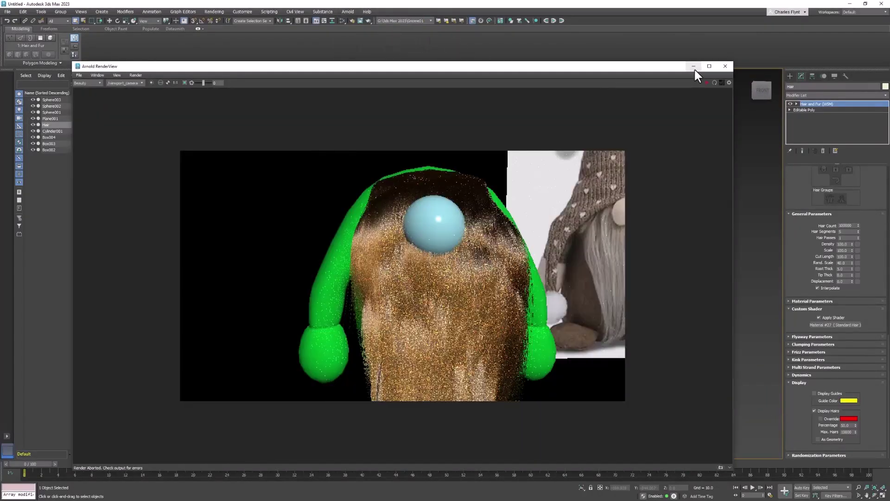
{"action": "left_click", "coordinate": [705, 83]}
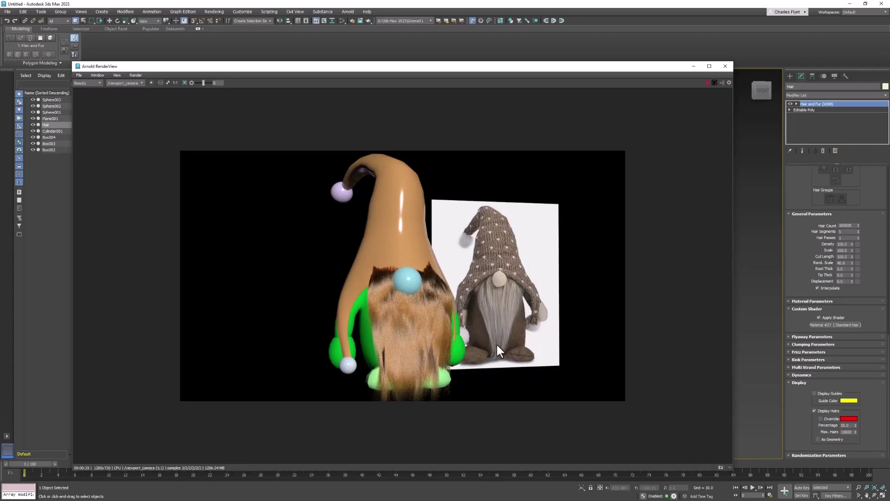
Open the Slate Material Editor and arrange it beside the Arnold RenderView so the hair material settings and rendered beard are both visible.
{"action": "left_click", "coordinate": [341, 20]}
{"action": "left_click_drag", "start_coordinate": [344, 67], "coordinate": [317, 72]}
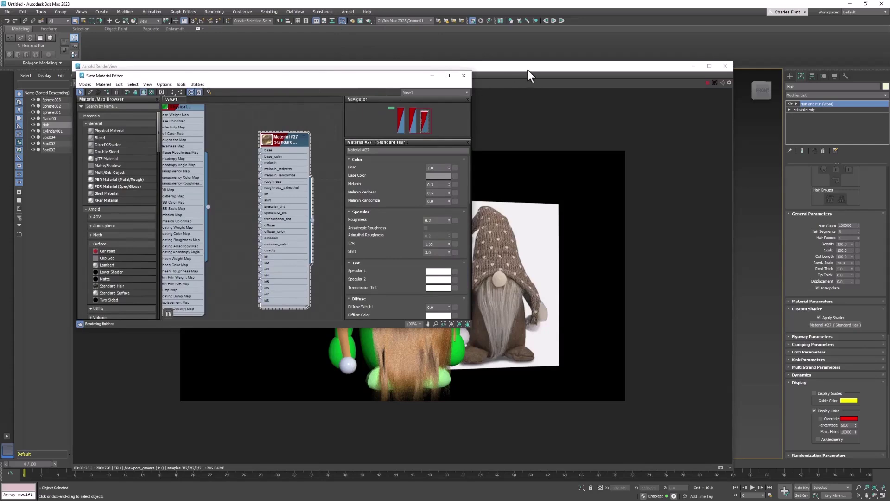
{"action": "left_click_drag", "start_coordinate": [527, 71], "coordinate": [600, 72]}
{"action": "left_click", "coordinate": [131, 74]}
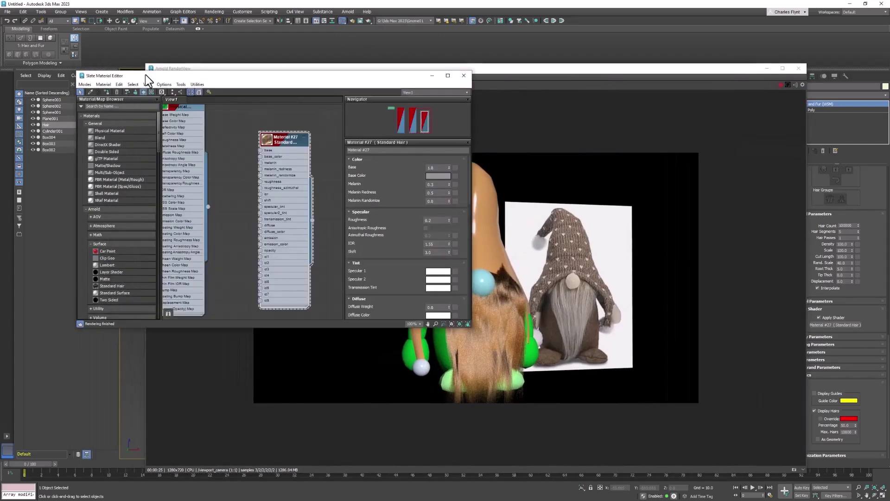
{"action": "left_click_drag", "start_coordinate": [146, 74], "coordinate": [110, 79]}
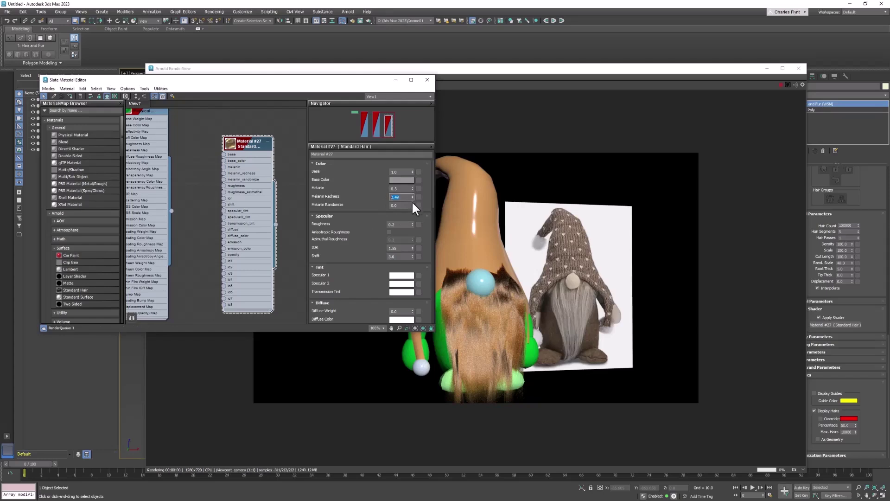
Set the beard hair material's Melanin and Melanin Redness to 0.0 and raise Melanin Randomize to about 0.46.
{"action": "left_click_drag", "start_coordinate": [412, 199], "coordinate": [416, 229]}
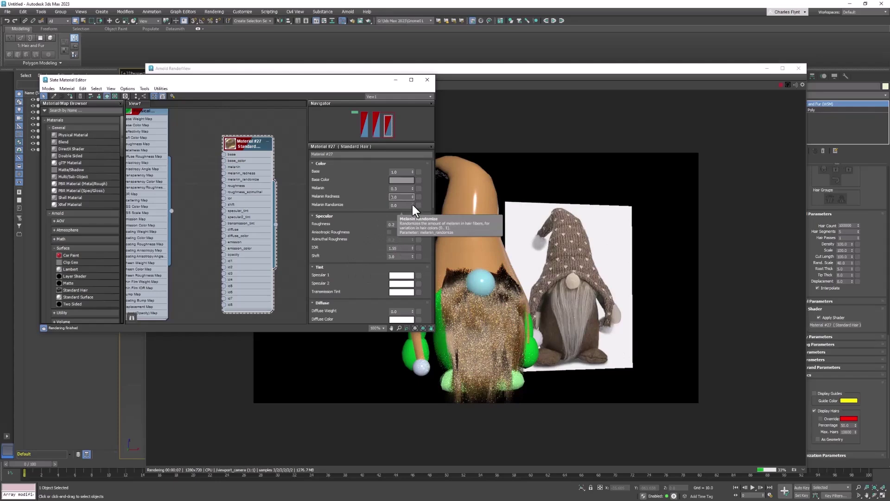
{"action": "left_click", "coordinate": [413, 203]}
{"action": "left_click_drag", "start_coordinate": [412, 204], "coordinate": [415, 184]}
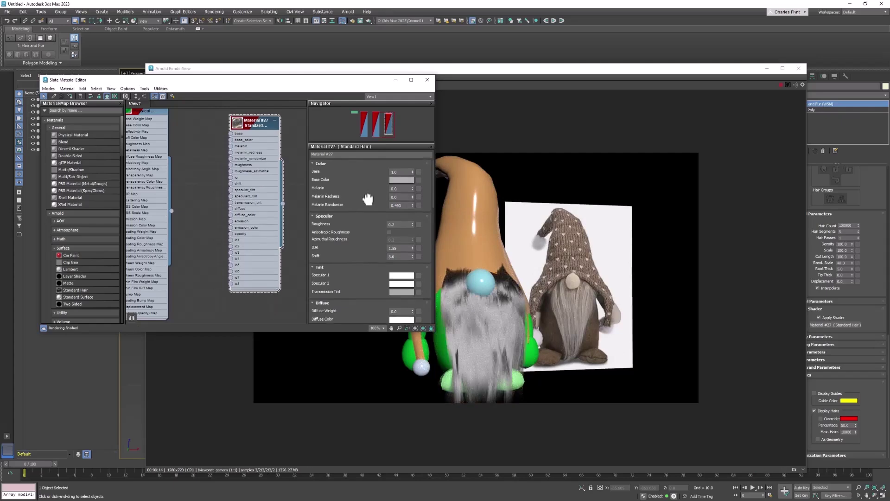
Compare the rendered beard with the reference, darken the hair material's base color to a deeper grey, and close the material editor and render.
{"action": "left_click_drag", "start_coordinate": [363, 84], "coordinate": [340, 81]}
{"action": "left_click", "coordinate": [486, 256]}
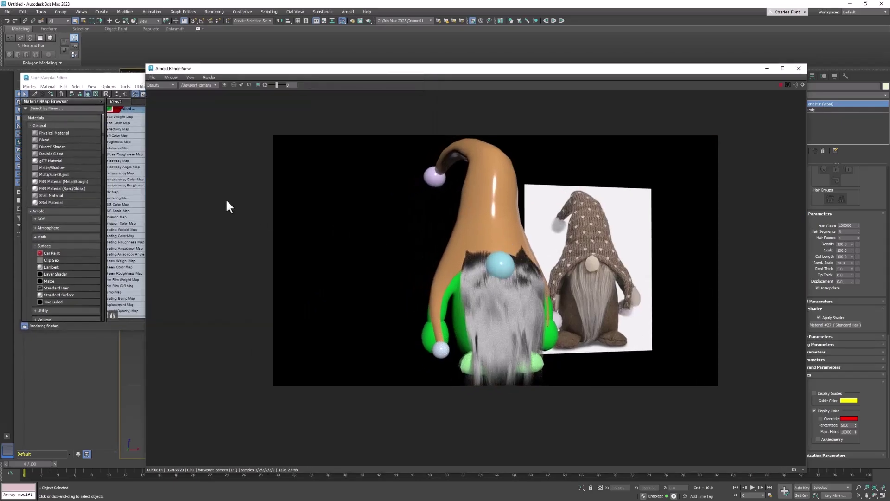
{"action": "left_click", "coordinate": [124, 77]}
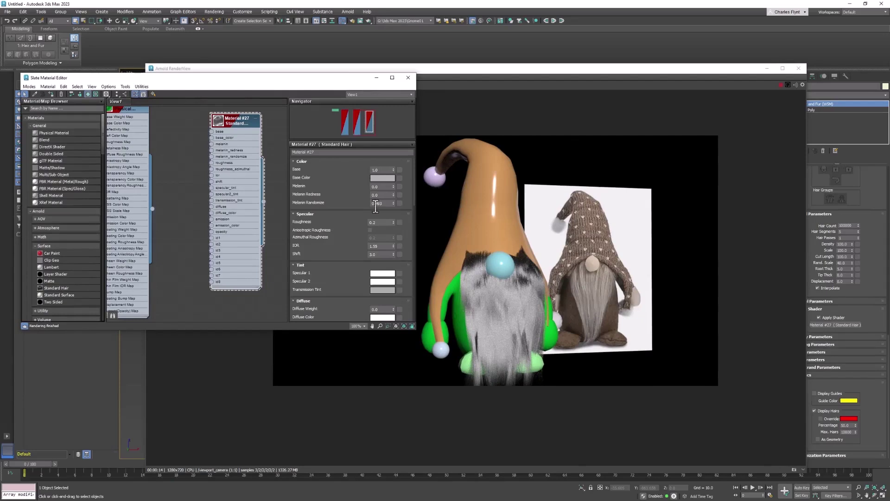
{"action": "left_click", "coordinate": [383, 178]}
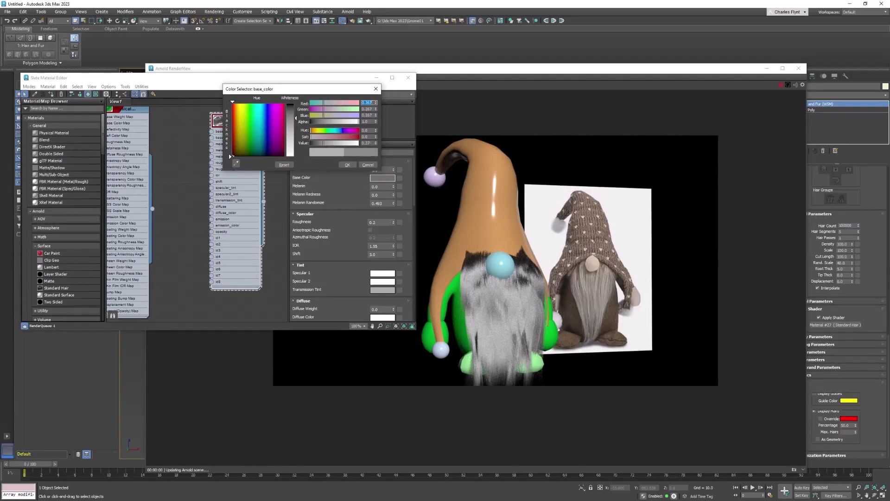
{"action": "left_click", "coordinate": [347, 165]}
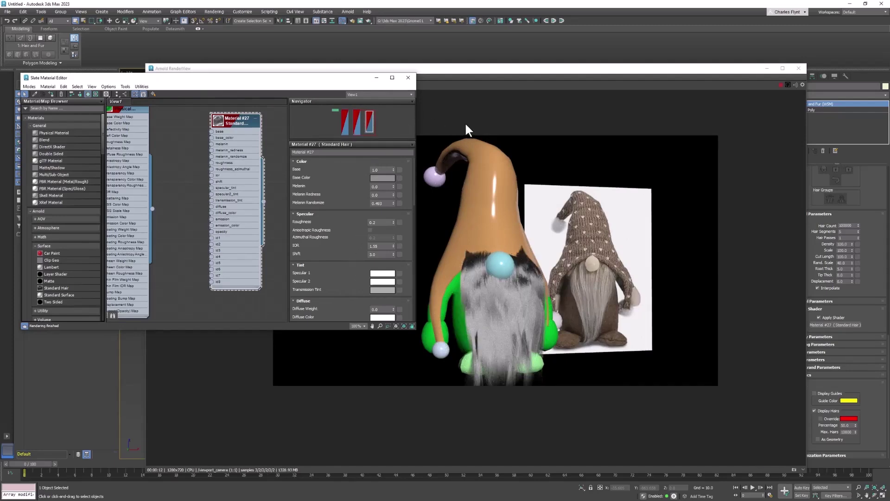
{"action": "left_click", "coordinate": [409, 78]}
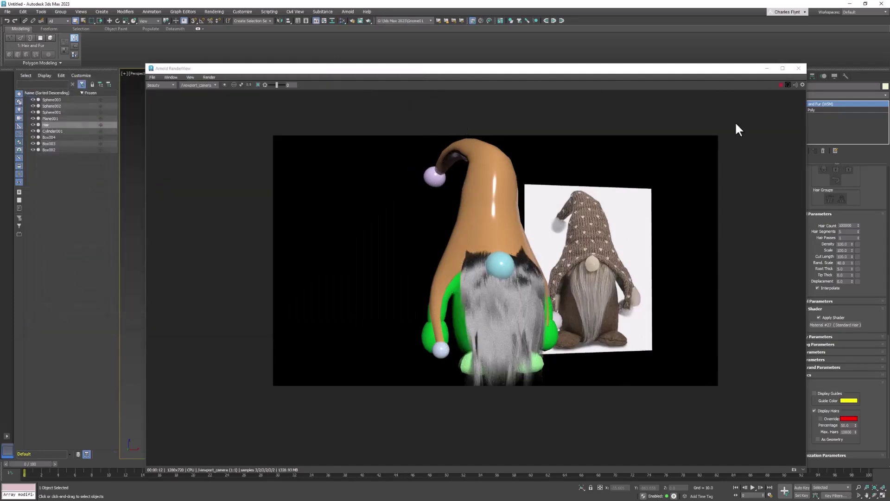
{"action": "left_click", "coordinate": [798, 71]}
Inspect the beard from the side and front, and move the nose sphere slightly forward out of the hair.
{"action": "middle_click_drag", "start_coordinate": [493, 333], "coordinate": [563, 301]}
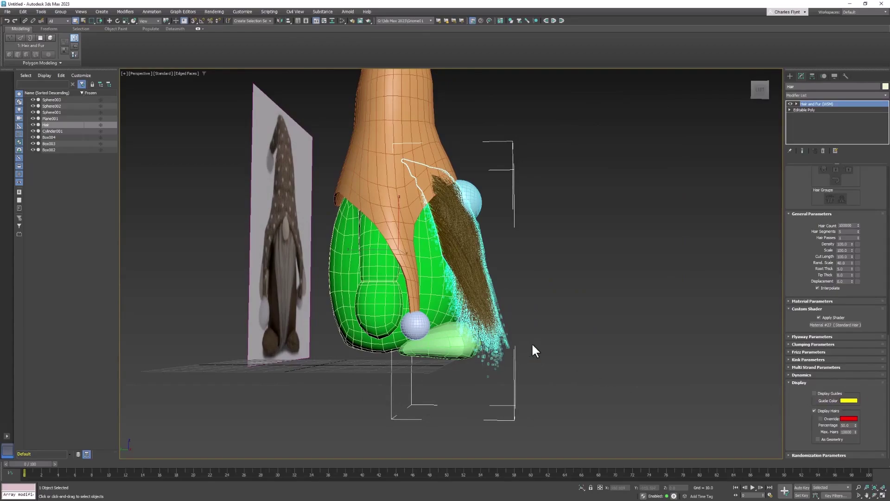
{"action": "middle_click_drag", "start_coordinate": [552, 344], "coordinate": [495, 364], "text": "alt"}
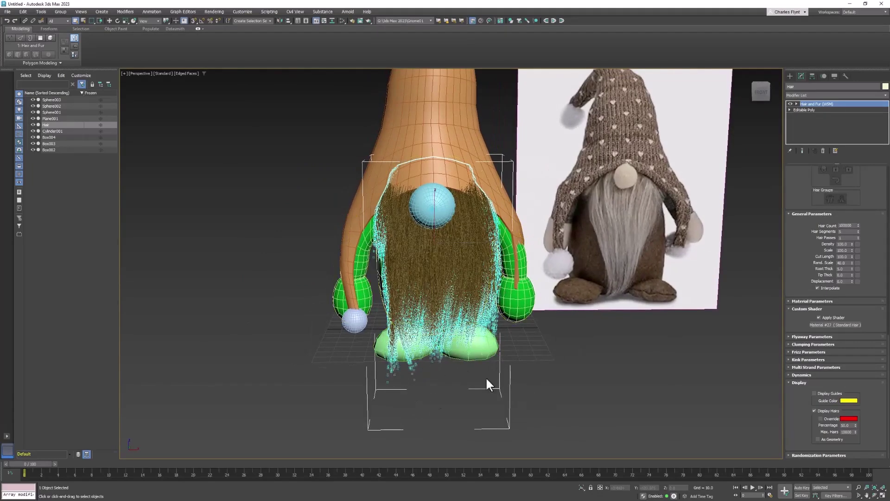
{"action": "middle_click_drag", "start_coordinate": [408, 339], "coordinate": [478, 340], "text": "alt"}
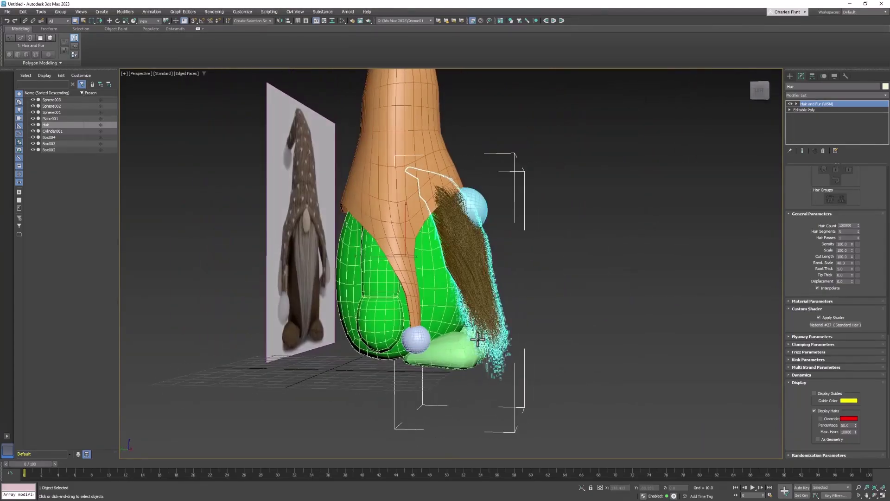
{"action": "left_click", "coordinate": [476, 208]}
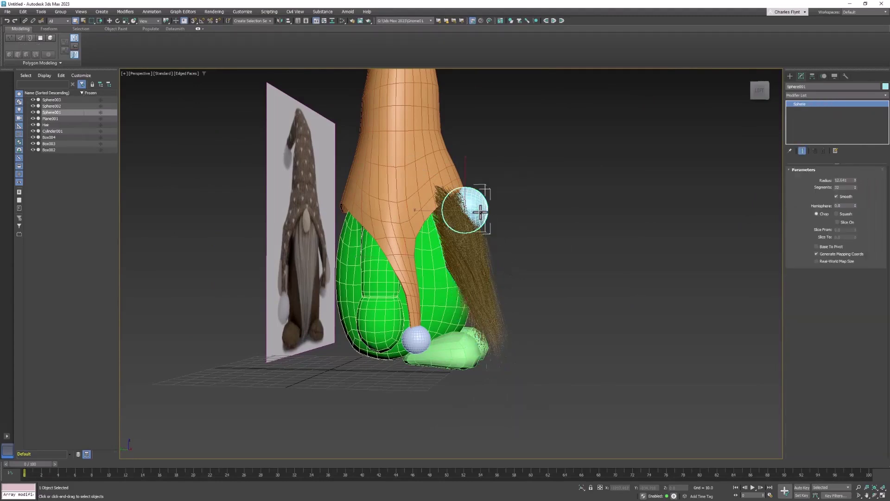
{"action": "left_click", "coordinate": [109, 20]}
{"action": "left_click_drag", "start_coordinate": [430, 212], "coordinate": [434, 212]}
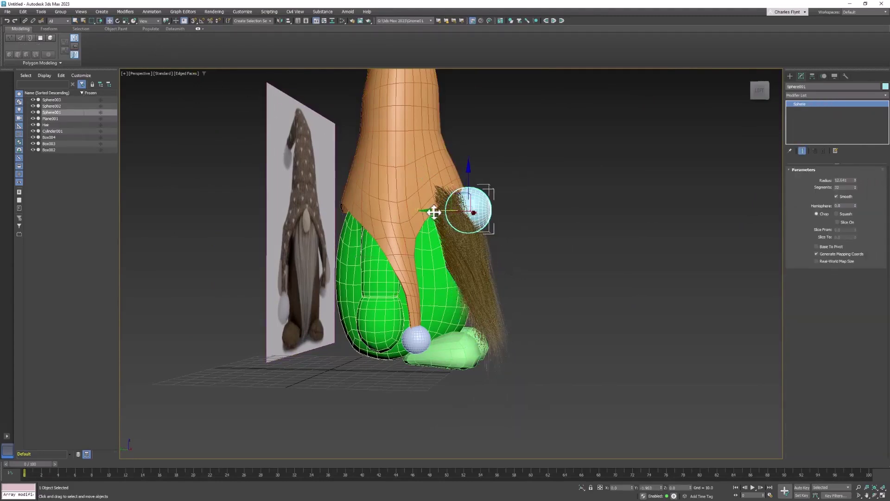
{"action": "middle_click_drag", "start_coordinate": [563, 256], "coordinate": [499, 265], "text": "alt"}
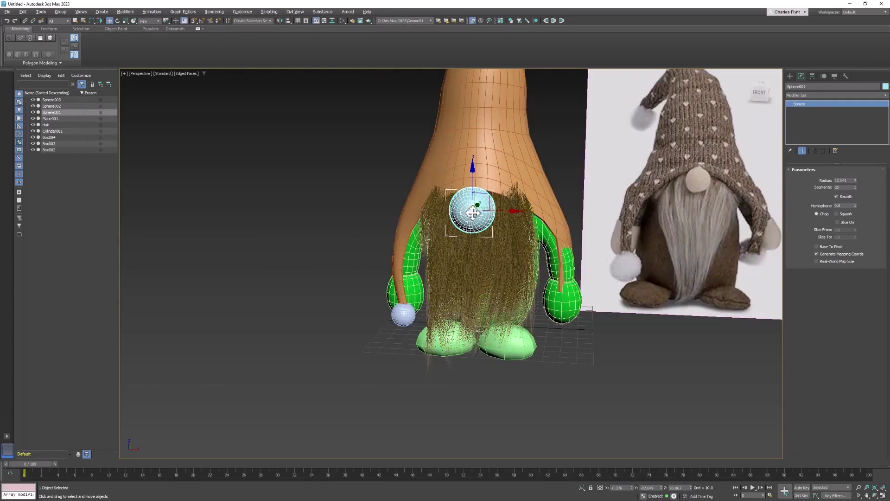
Add a Hair and Fur (WSM) modifier to the nose sphere.
{"action": "left_click", "coordinate": [404, 315]}
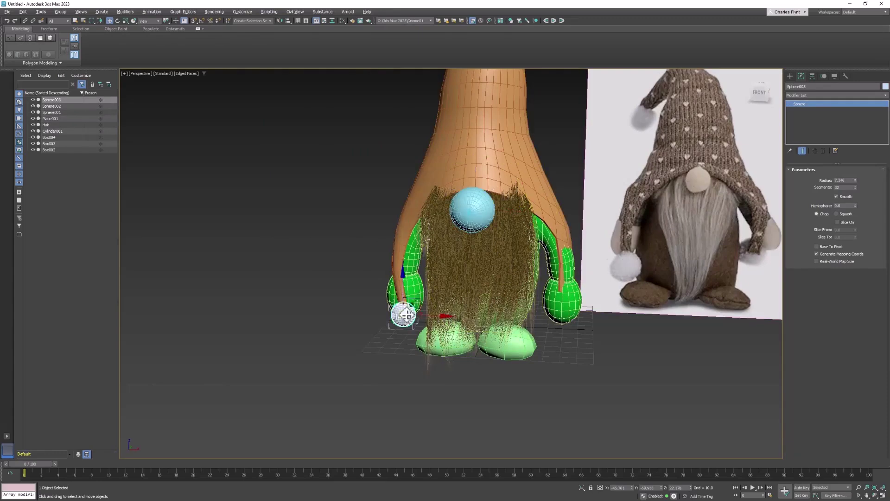
{"action": "scroll", "coordinate": [406, 316], "scroll_direction": "up", "scroll_amount": 3}
{"action": "scroll", "coordinate": [403, 316], "scroll_direction": "down", "scroll_amount": 3}
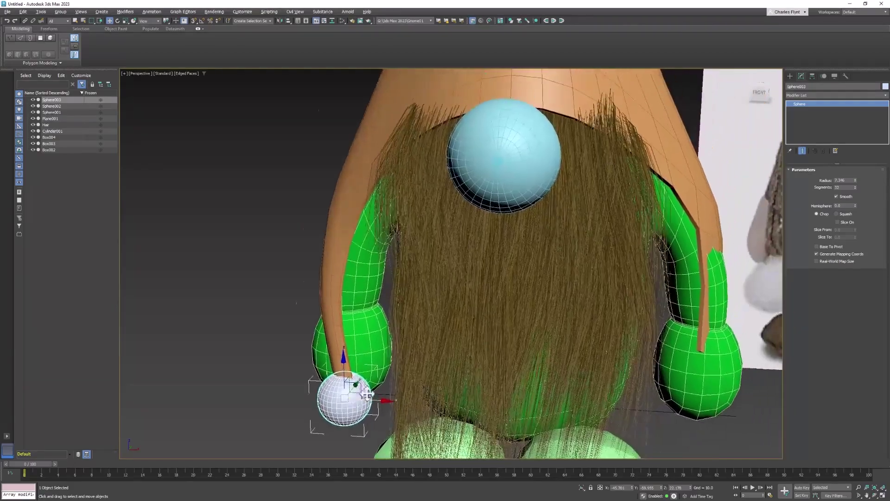
{"action": "scroll", "coordinate": [552, 135], "scroll_direction": "up", "scroll_amount": 4}
{"action": "scroll", "coordinate": [548, 150], "scroll_direction": "down", "scroll_amount": 2}
{"action": "scroll", "coordinate": [548, 150], "scroll_direction": "down", "scroll_amount": 3}
{"action": "left_click", "coordinate": [525, 155]}
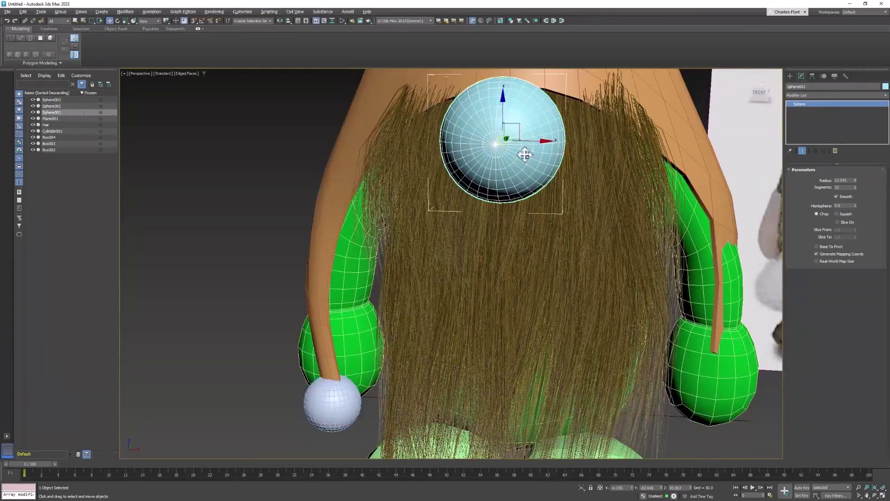
{"action": "left_click", "coordinate": [829, 95]}
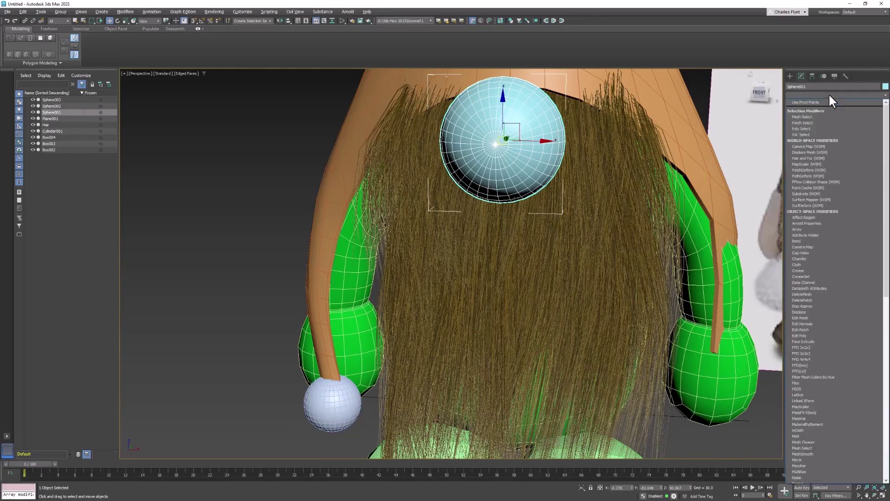
{"action": "left_click", "coordinate": [831, 158]}
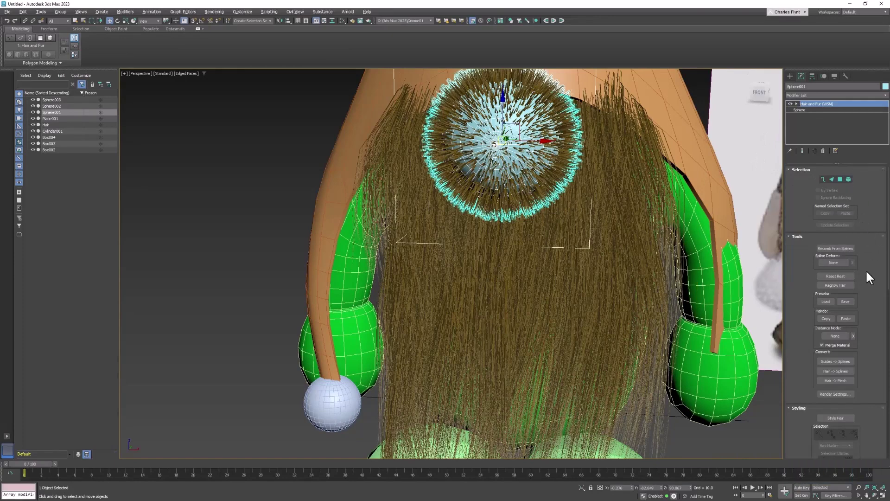
Set the nose fur's root thickness to 3 and its hair count to 100000.
{"action": "scroll", "coordinate": [867, 274], "scroll_direction": "down", "scroll_amount": 2}
{"action": "scroll", "coordinate": [867, 275], "scroll_direction": "down", "scroll_amount": 6}
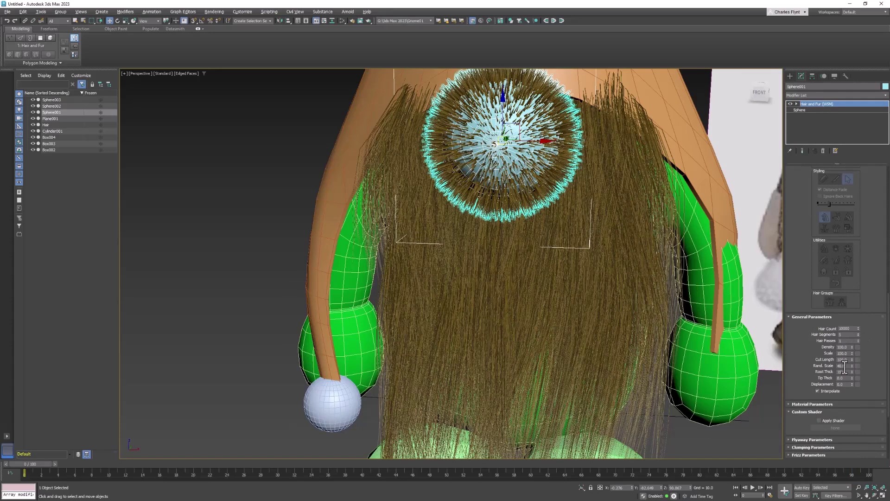
{"action": "left_click_drag", "start_coordinate": [848, 372], "coordinate": [794, 375]}
{"action": "type", "text": "3"}
{"action": "key", "text": "Return"}
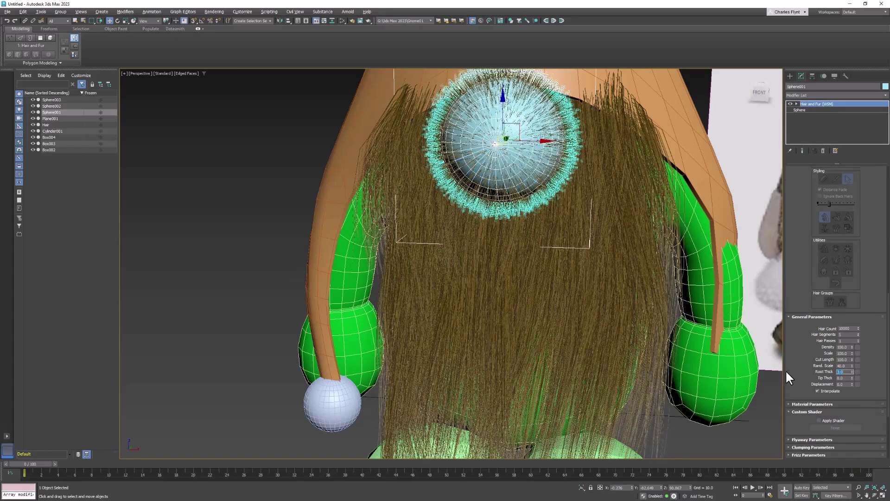
{"action": "left_click", "coordinate": [850, 326]}
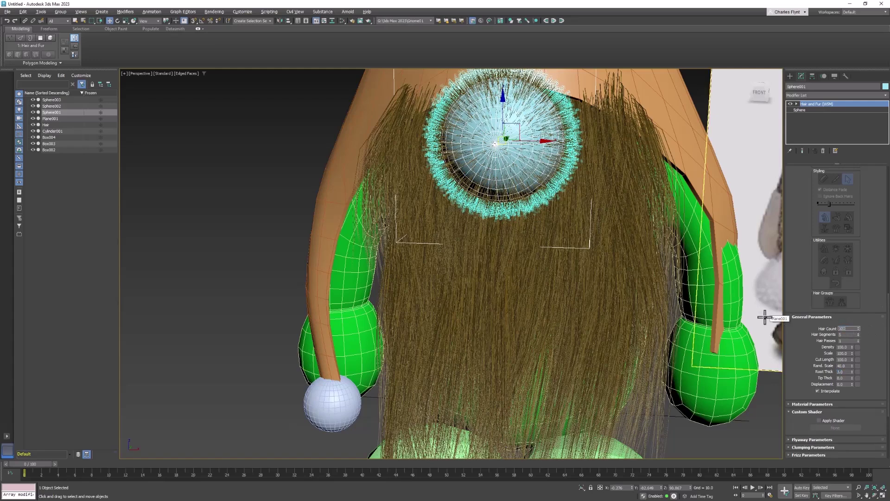
{"action": "type", "text": "100000"}
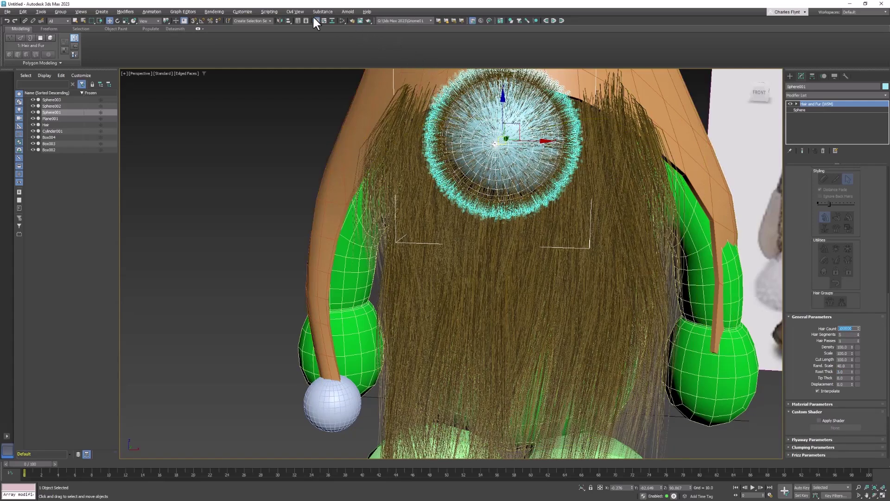
Create a new Standard Hair material in the Slate Material Editor for the nose fur.
{"action": "left_click", "coordinate": [340, 20]}
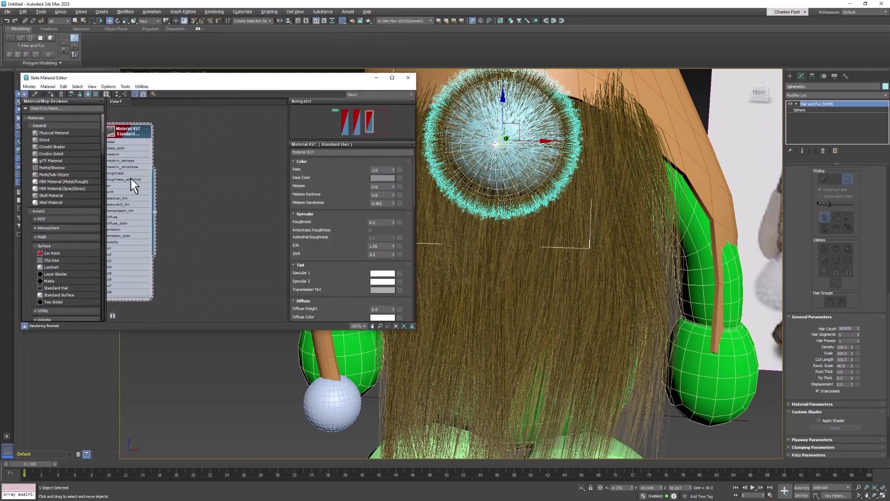
{"action": "left_click", "coordinate": [65, 108]}
{"action": "type", "text": "Hair"}
{"action": "left_click_drag", "start_coordinate": [85, 116], "coordinate": [218, 145]}
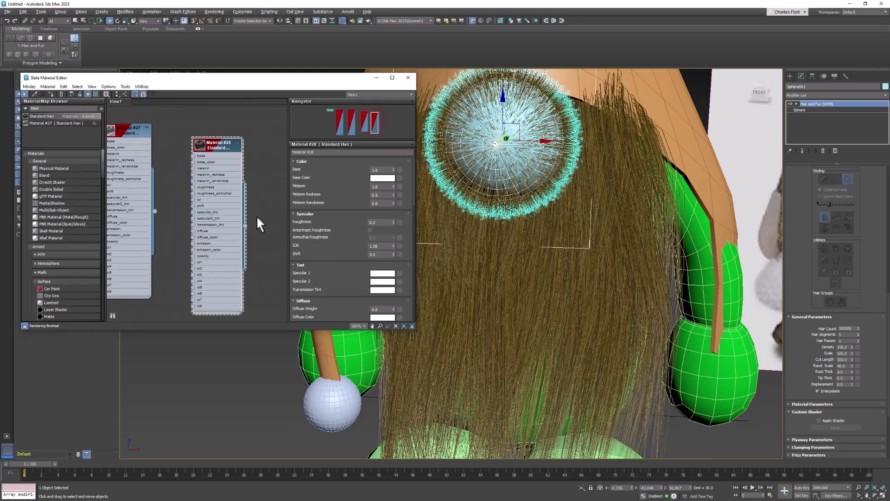
Enable the custom shader for the nose fur and assign the new Standard Hair material to it as an instance.
{"action": "scroll", "coordinate": [818, 364], "scroll_direction": "down", "scroll_amount": 2}
{"action": "left_click", "coordinate": [819, 378]}
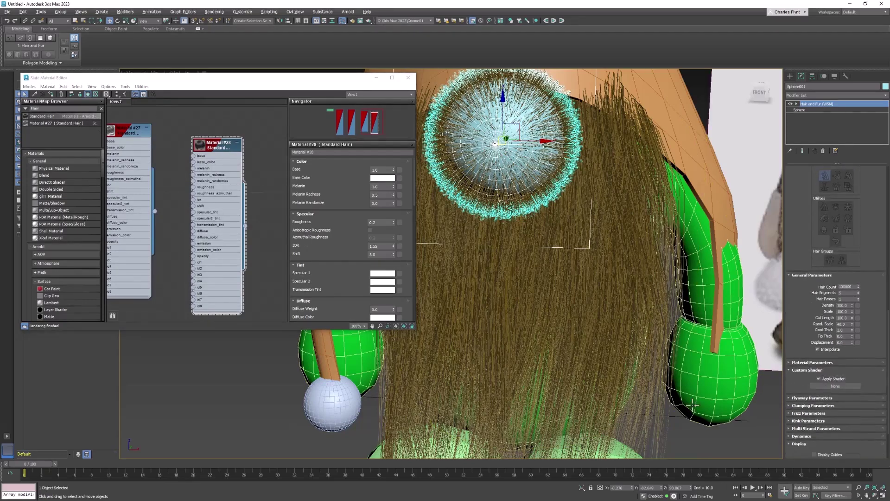
{"action": "left_click_drag", "start_coordinate": [245, 226], "coordinate": [843, 387]}
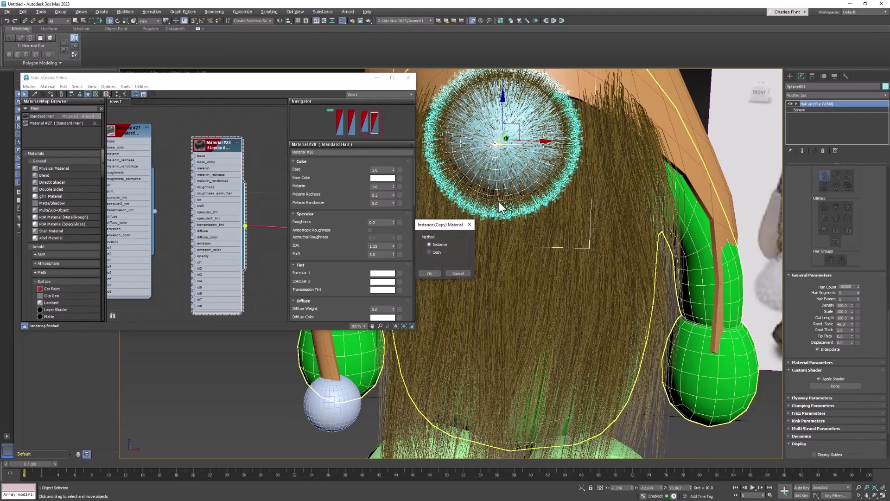
{"action": "left_click", "coordinate": [429, 273]}
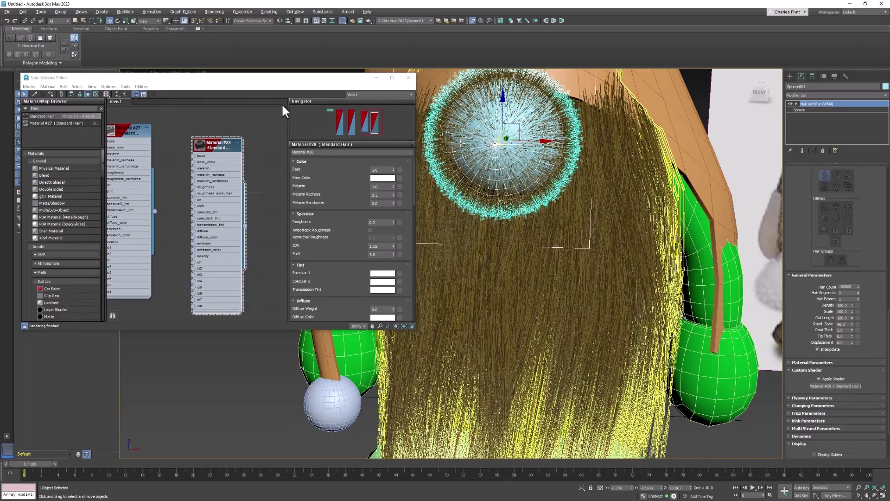
Give the nose sphere a new Physical Material with a beige base color, reflections 0.0 and reflection roughness 1.0, and close the editor.
{"action": "middle_click_drag", "start_coordinate": [251, 182], "coordinate": [182, 167]}
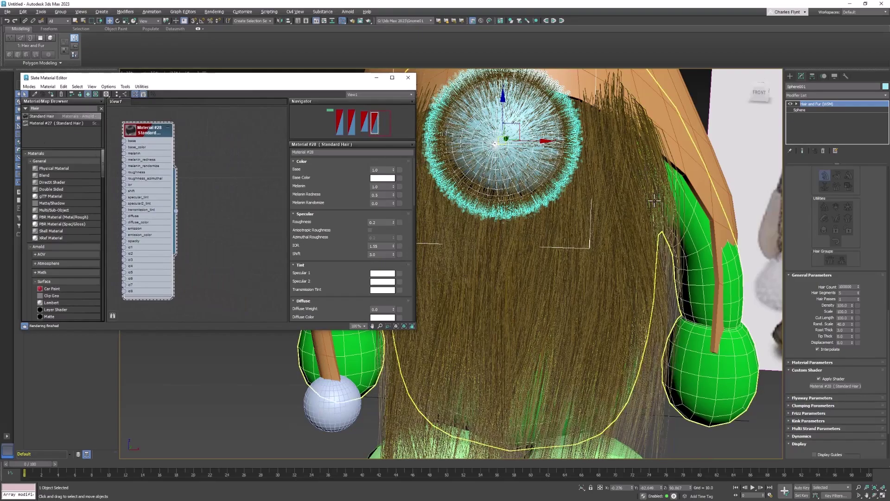
{"action": "mouse_move", "coordinate": [640, 221]}
{"action": "middle_mouse_down"}
{"action": "mouse_move", "coordinate": [600, 201]}
{"action": "mouse_move", "coordinate": [405, 221]}
{"action": "mouse_move", "coordinate": [301, 249]}
{"action": "mouse_move", "coordinate": [574, 252]}
{"action": "mouse_move", "coordinate": [645, 226]}
{"action": "middle_mouse_up"}
{"action": "left_click_drag", "start_coordinate": [36, 167], "coordinate": [241, 133]}
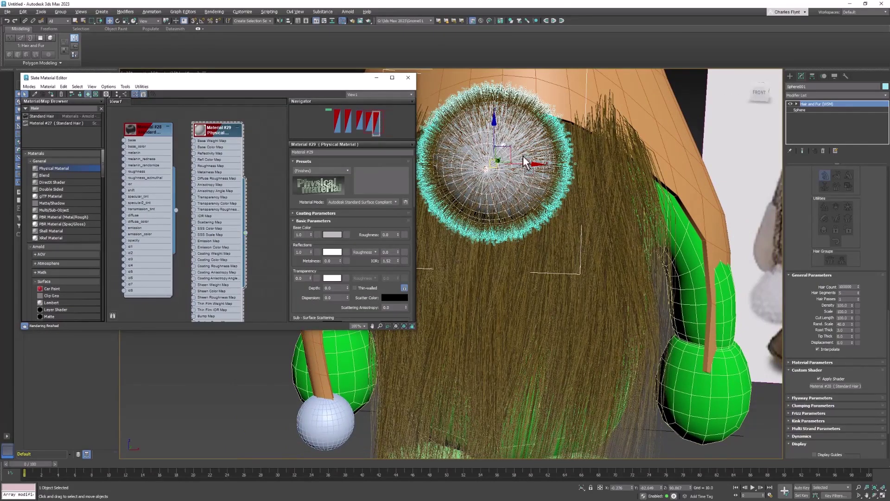
{"action": "left_click", "coordinate": [332, 235]}
{"action": "left_click_drag", "start_coordinate": [190, 177], "coordinate": [185, 160]}
{"action": "mouse_move", "coordinate": [301, 201]}
{"action": "left_mouse_down"}
{"action": "mouse_move", "coordinate": [274, 195]}
{"action": "mouse_move", "coordinate": [288, 200]}
{"action": "left_mouse_up"}
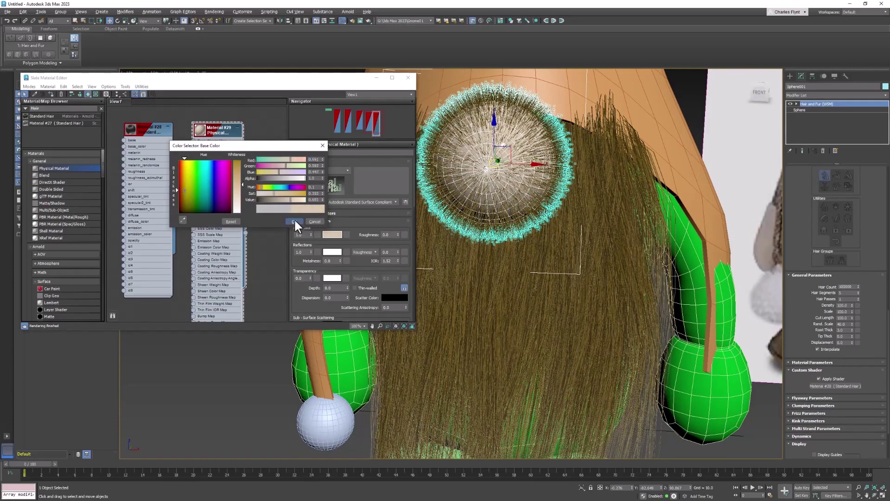
{"action": "left_click", "coordinate": [294, 221]}
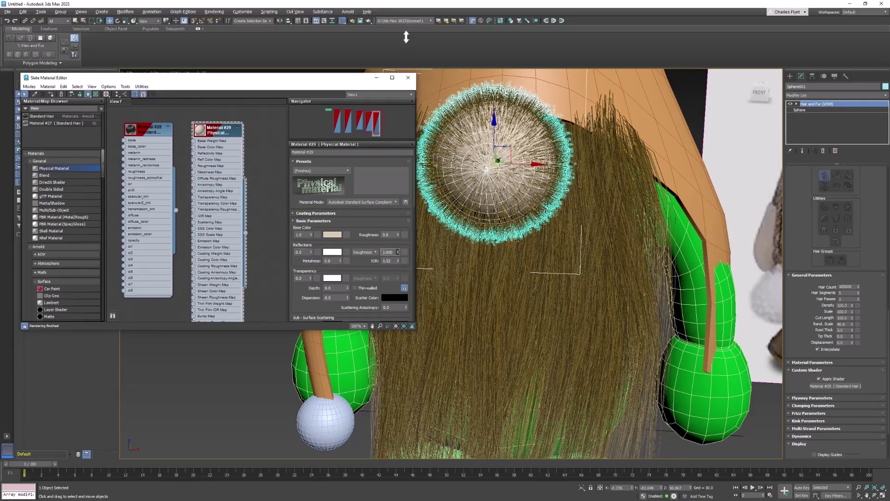
{"action": "left_click", "coordinate": [408, 77]}
Examine the nose's fur and its Hair and Fur parameters, and compare the whole gnome with the reference image.
{"action": "middle_click_drag", "start_coordinate": [513, 184], "coordinate": [297, 182]}
{"action": "middle_click_drag", "start_coordinate": [698, 345], "coordinate": [719, 300]}
{"action": "scroll", "coordinate": [867, 395], "scroll_direction": "down", "scroll_amount": 2}
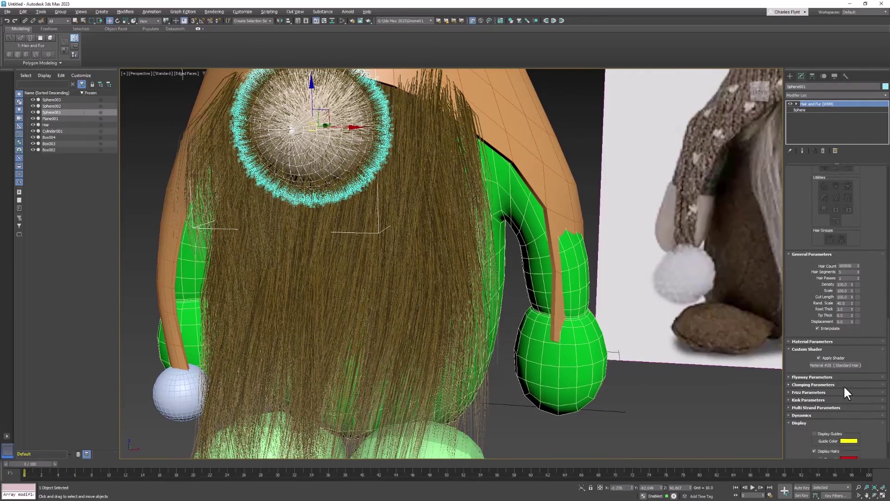
{"action": "scroll", "coordinate": [845, 392], "scroll_direction": "down", "scroll_amount": 1}
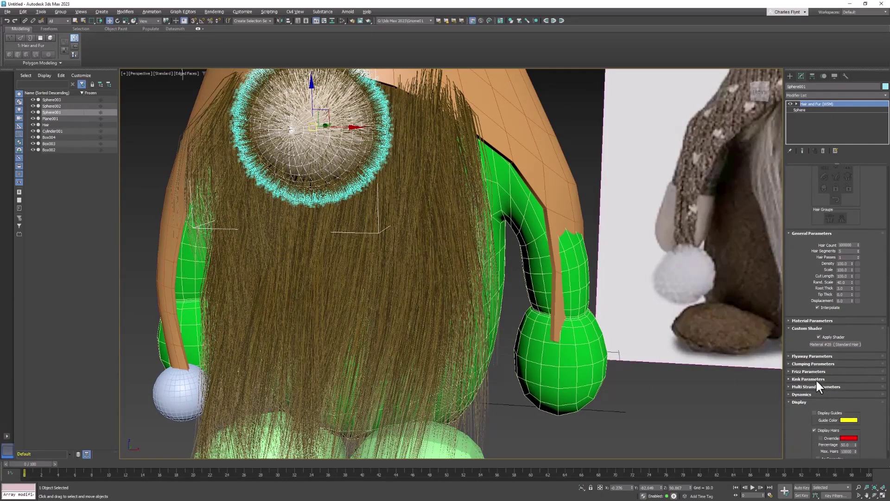
{"action": "middle_click_drag", "start_coordinate": [388, 170], "coordinate": [490, 277]}
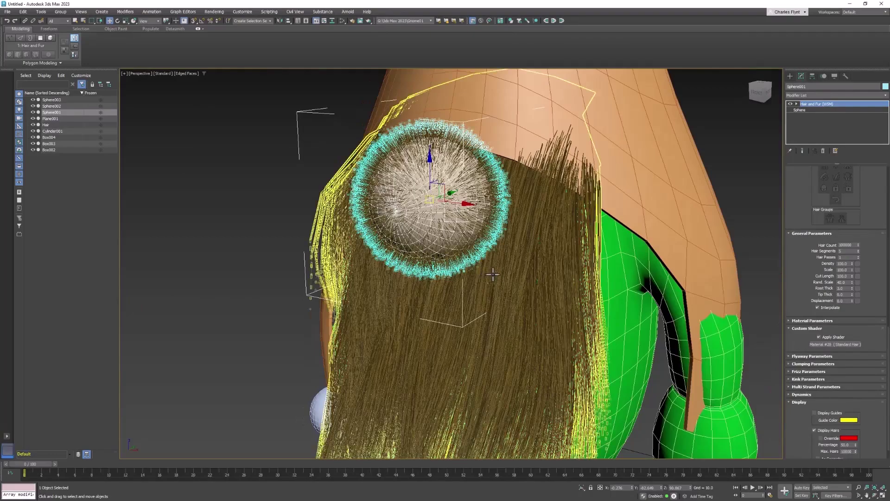
{"action": "scroll", "coordinate": [492, 273], "scroll_direction": "down", "scroll_amount": 4}
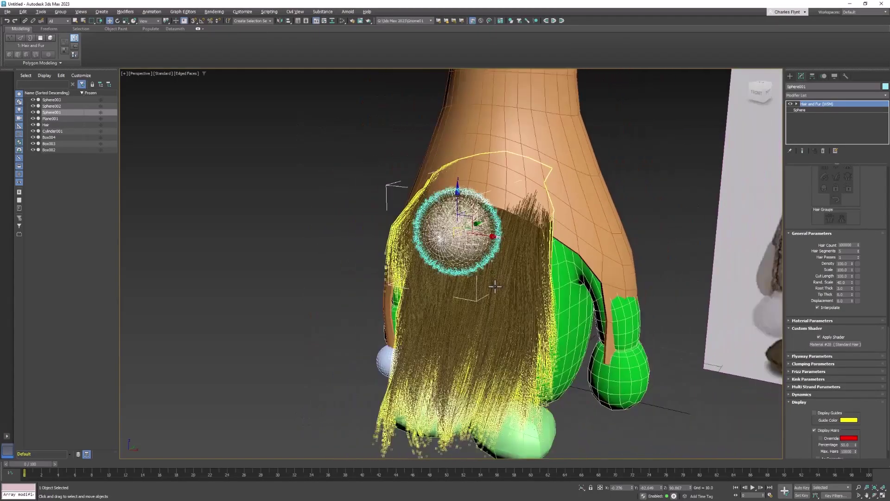
{"action": "middle_click_drag", "start_coordinate": [495, 287], "coordinate": [538, 310], "text": "alt"}
{"action": "scroll", "coordinate": [570, 312], "scroll_direction": "down", "scroll_amount": 3}
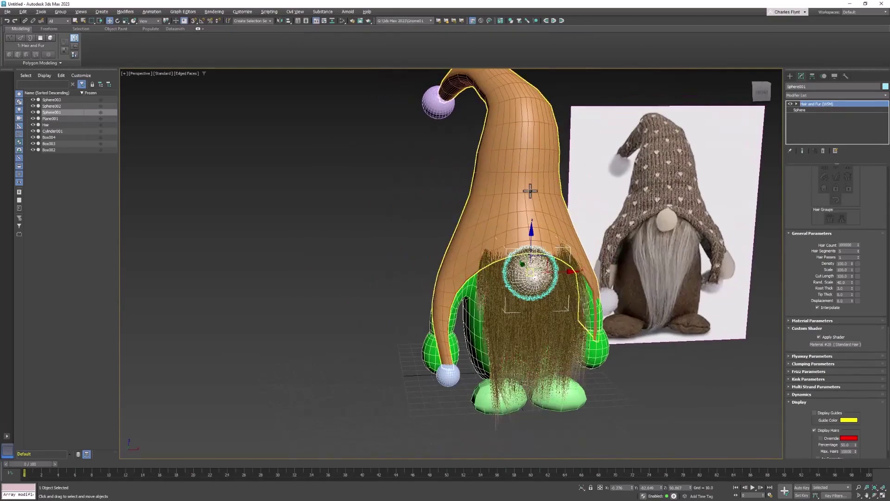
{"action": "middle_click_drag", "start_coordinate": [531, 191], "coordinate": [492, 160]}
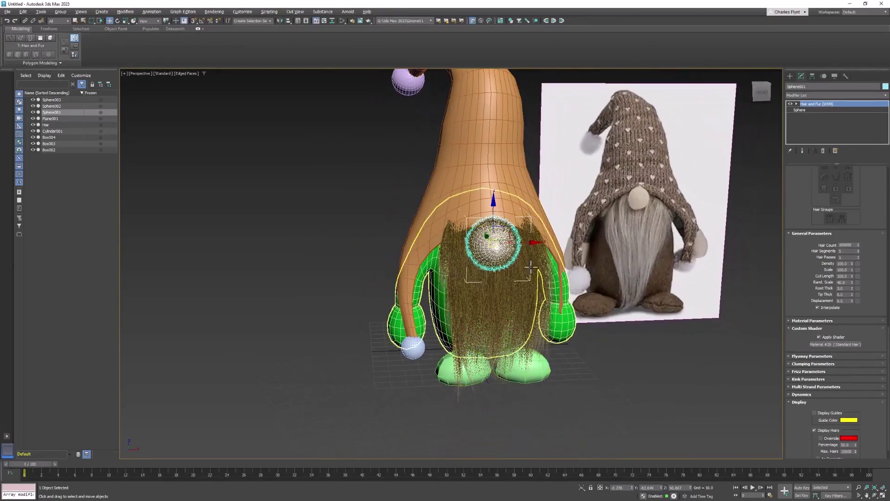